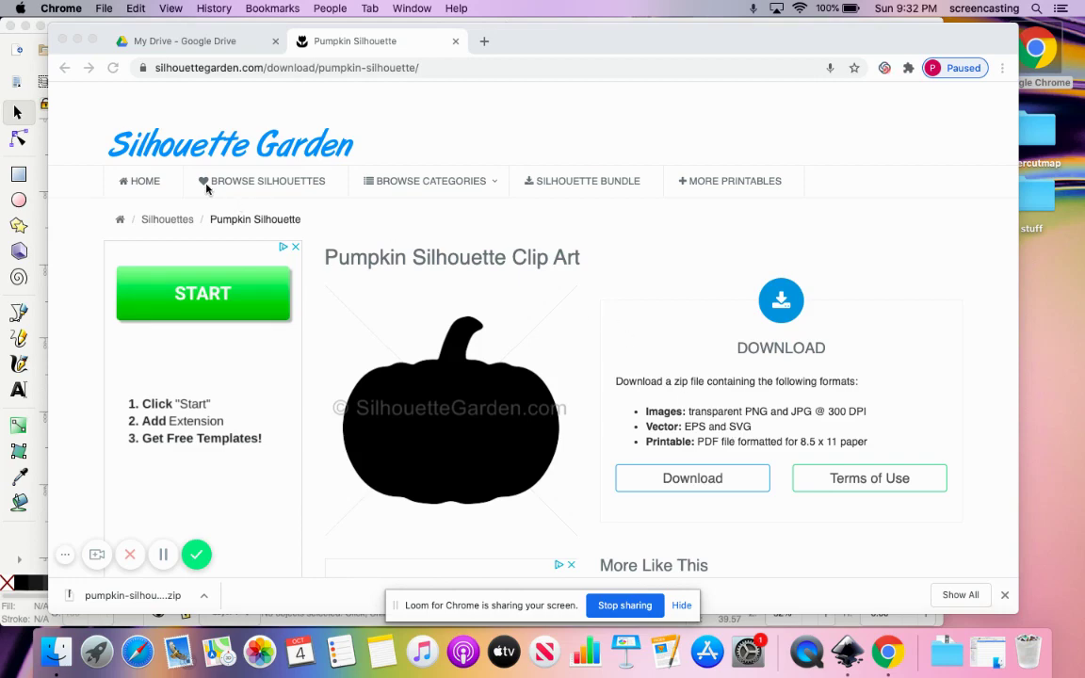
- Bring the Inkscape pumpkin ornament drawing in front of the Chrome download page
left_click(31, 67)
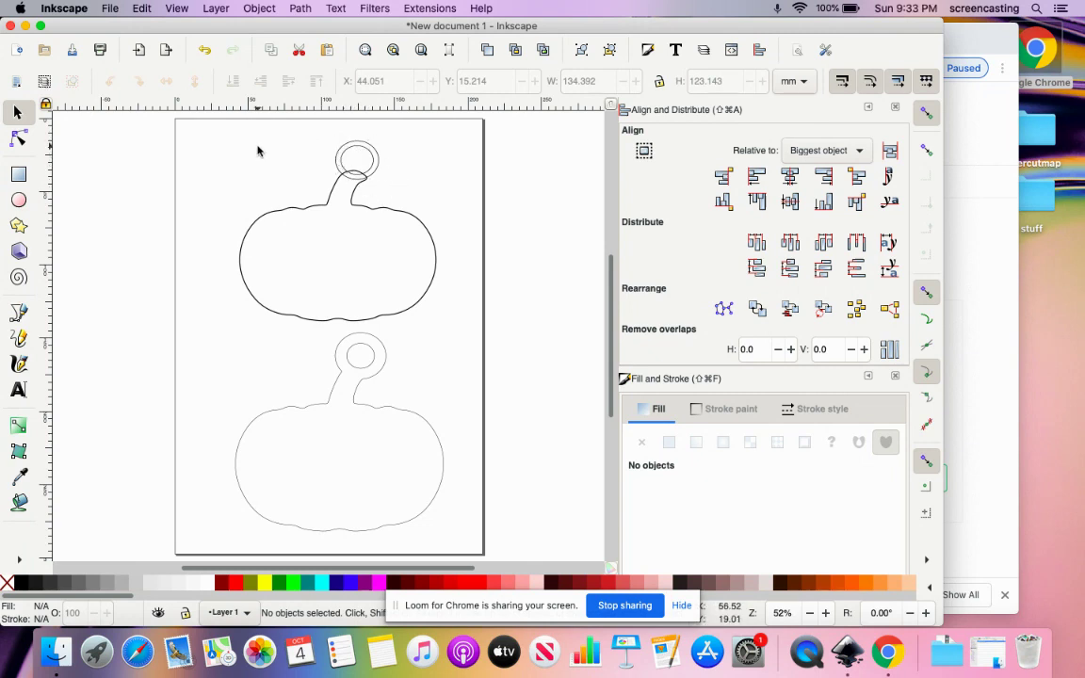
- Draw two small ellipses side by side near the page's top-left corner
left_click(19, 200)
left_click_drag(199, 141, 220, 167)
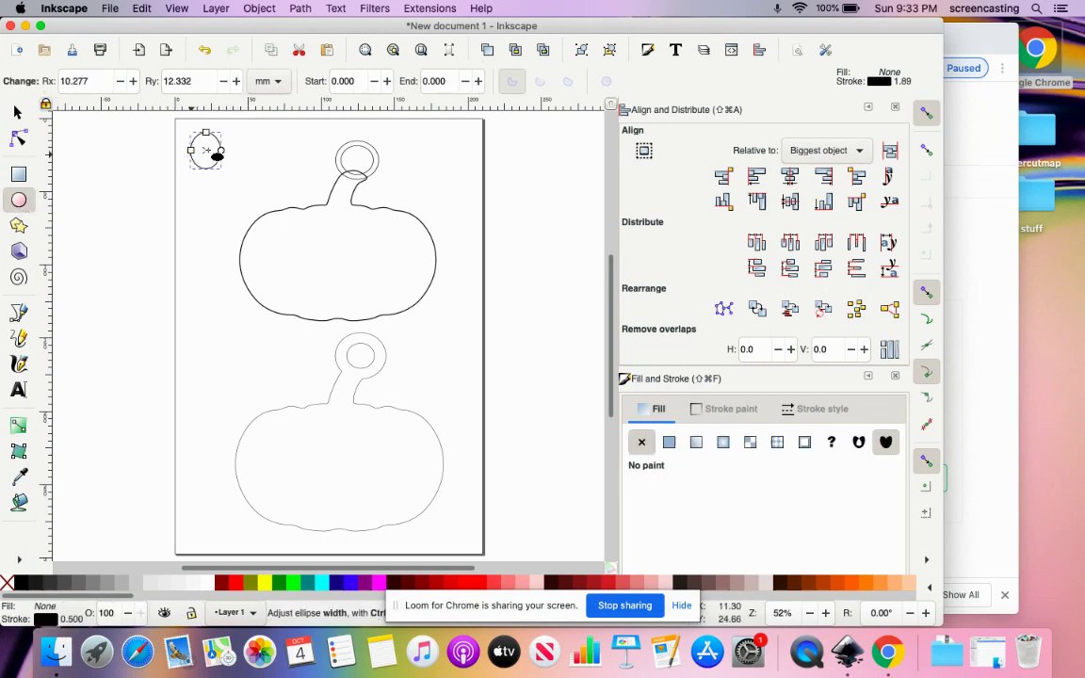
left_click_drag(230, 139, 261, 149)
- Select both ellipses together and group them into one 21.054 × 25.164 mm object
left_click(18, 112)
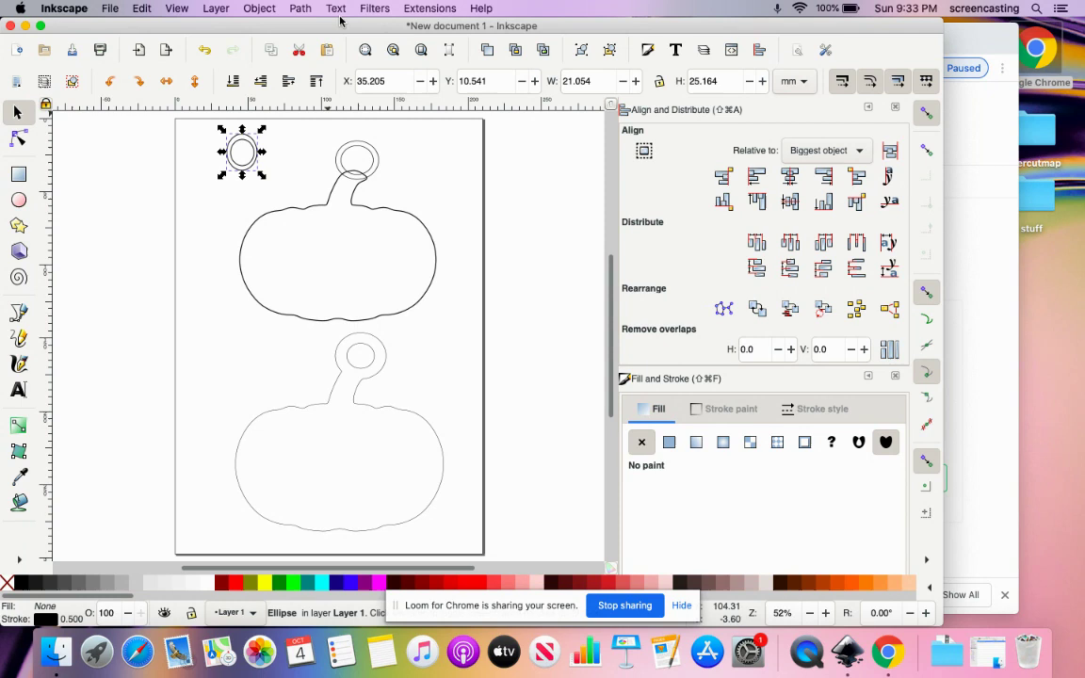
left_click(211, 126)
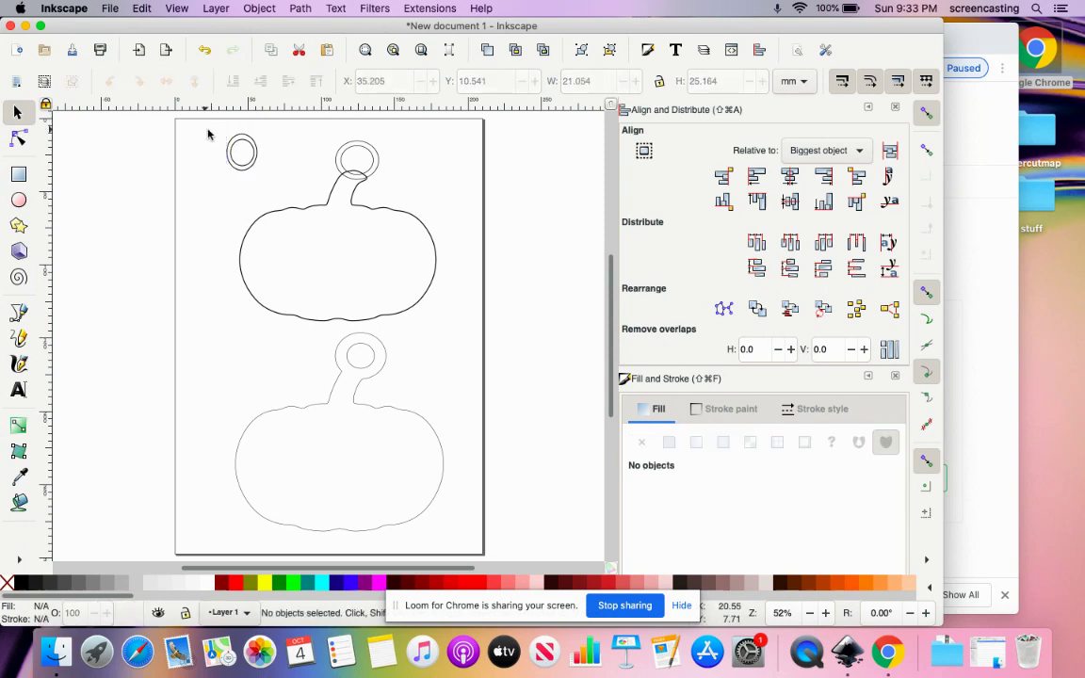
left_click_drag(205, 129, 267, 180)
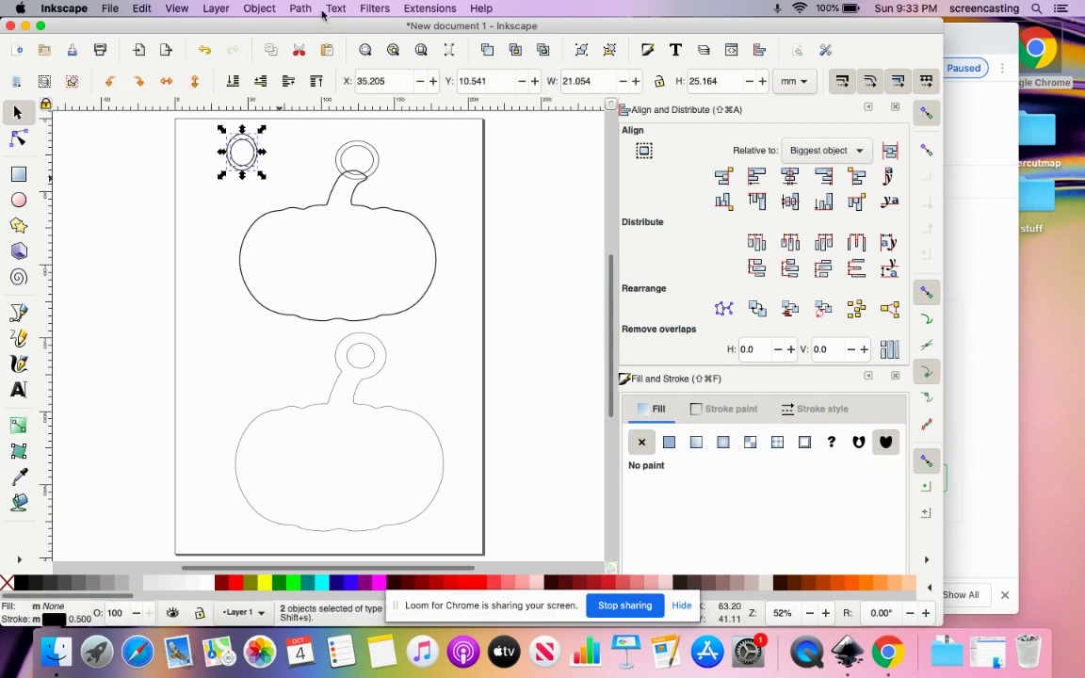
left_click(259, 8)
left_click(268, 114)
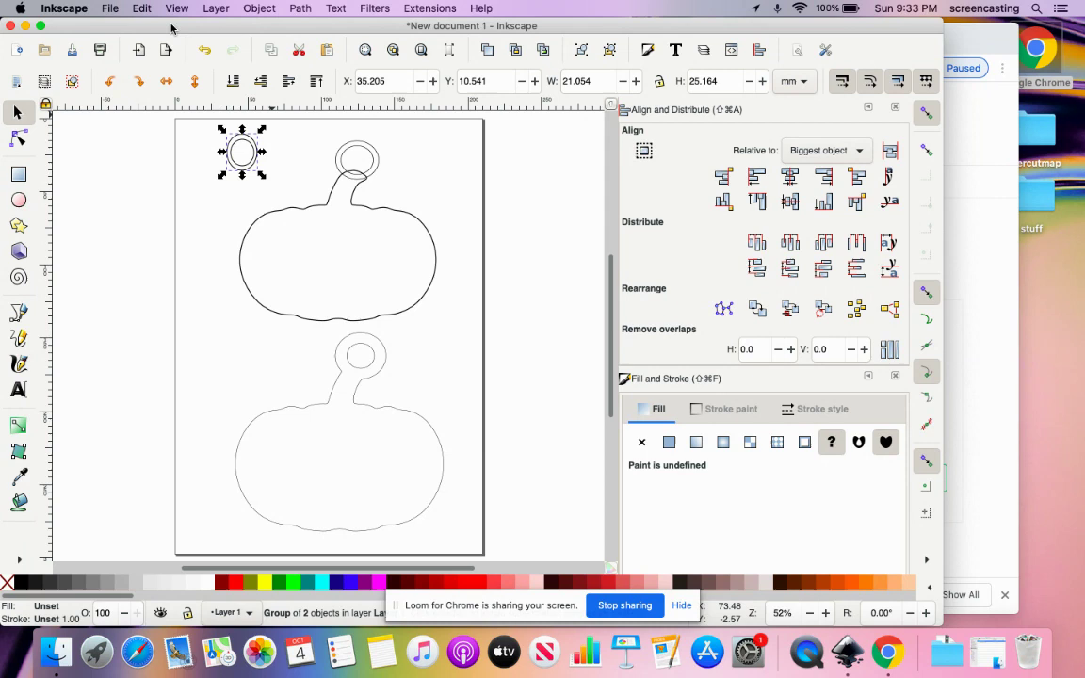
- Create a new document and import pumpkin-silhouette.svg as editable objects
left_click(104, 11)
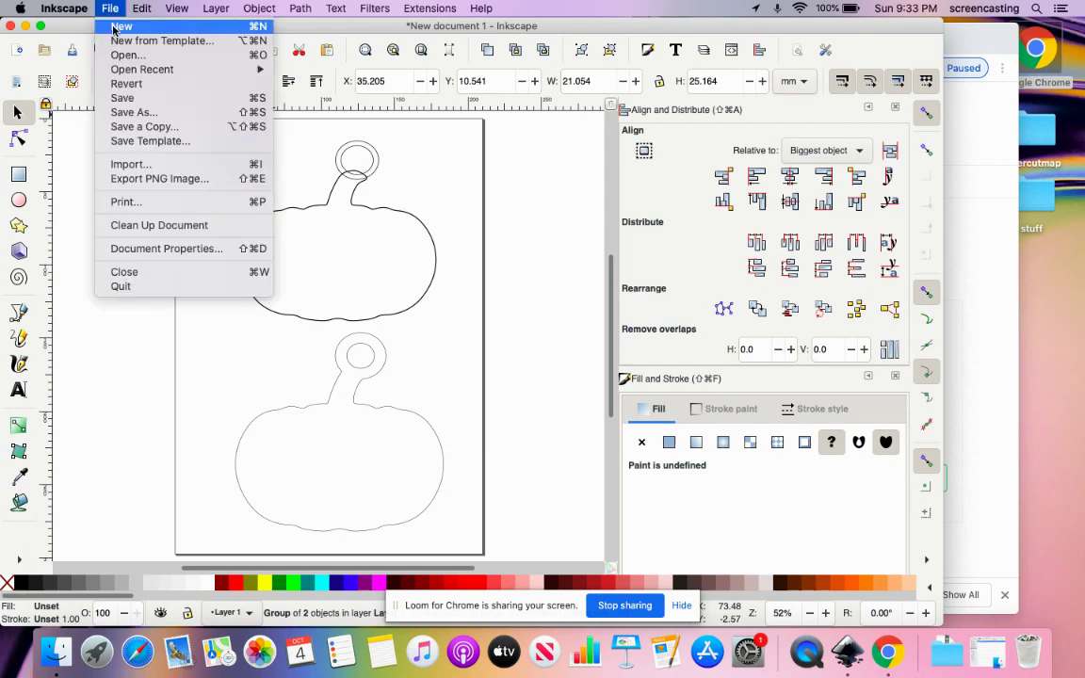
left_click(111, 27)
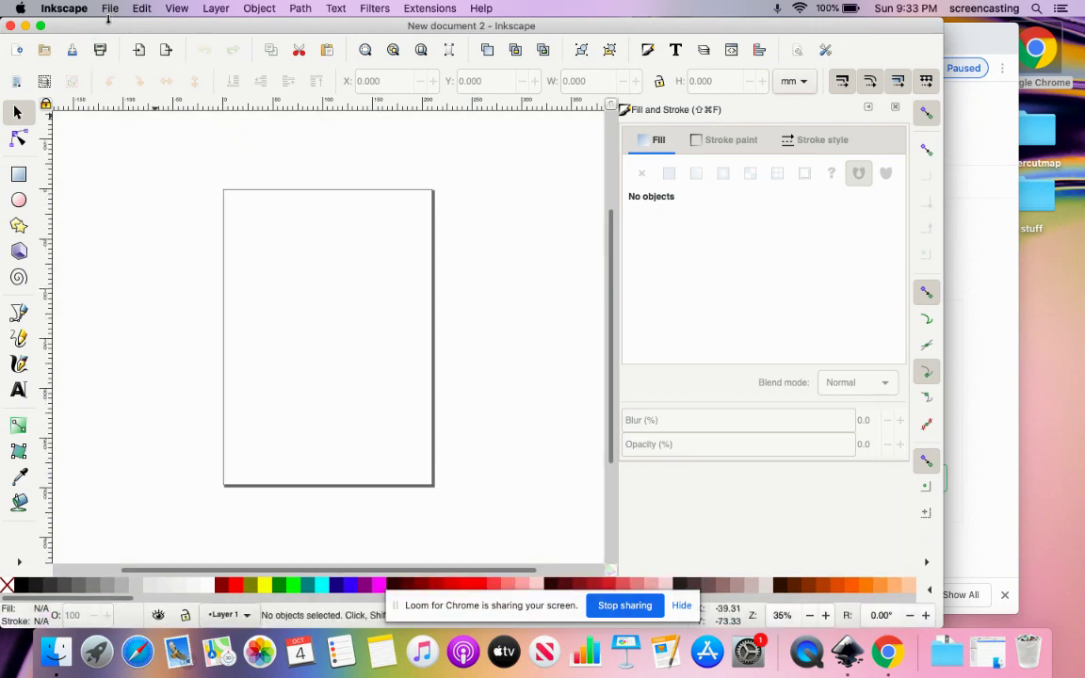
left_click(110, 9)
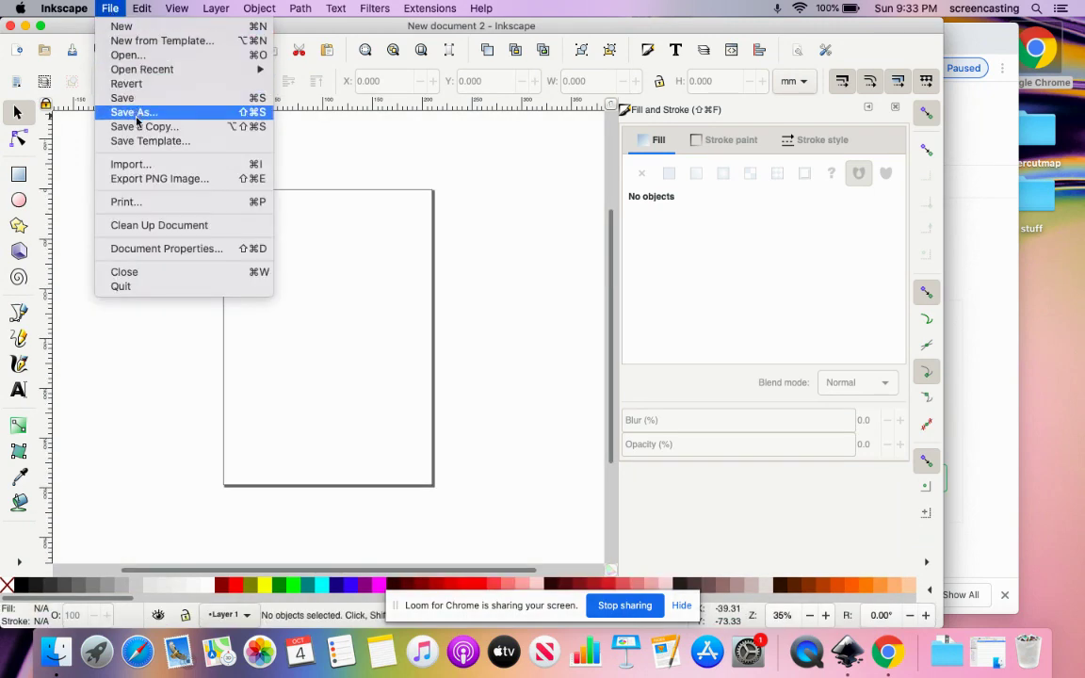
left_click(136, 166)
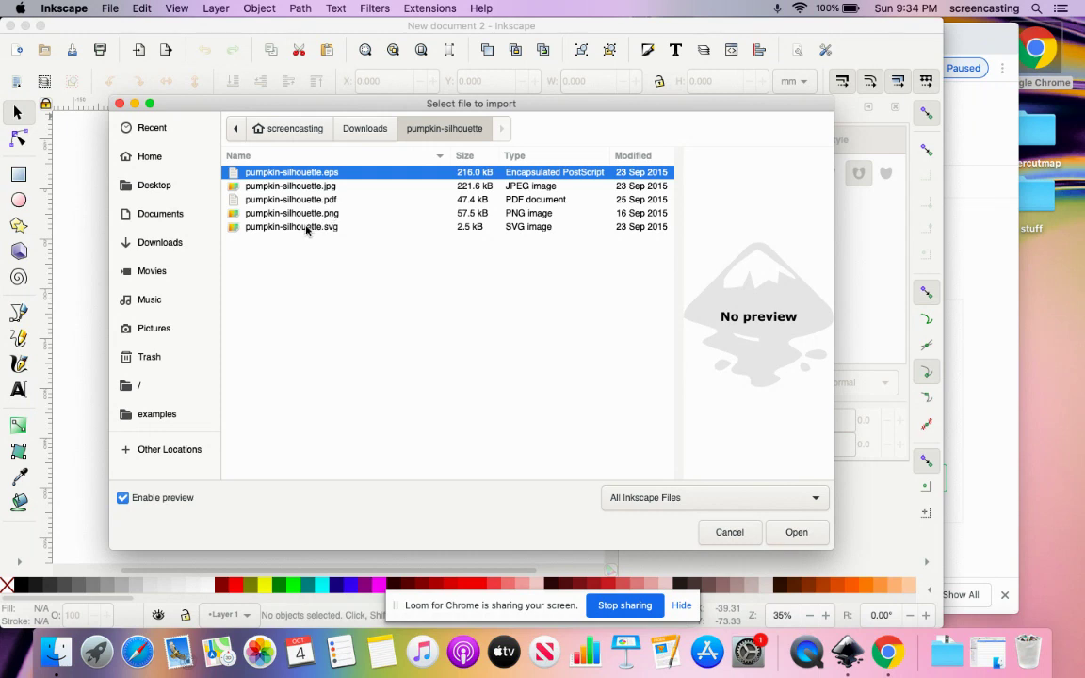
double_click(307, 227)
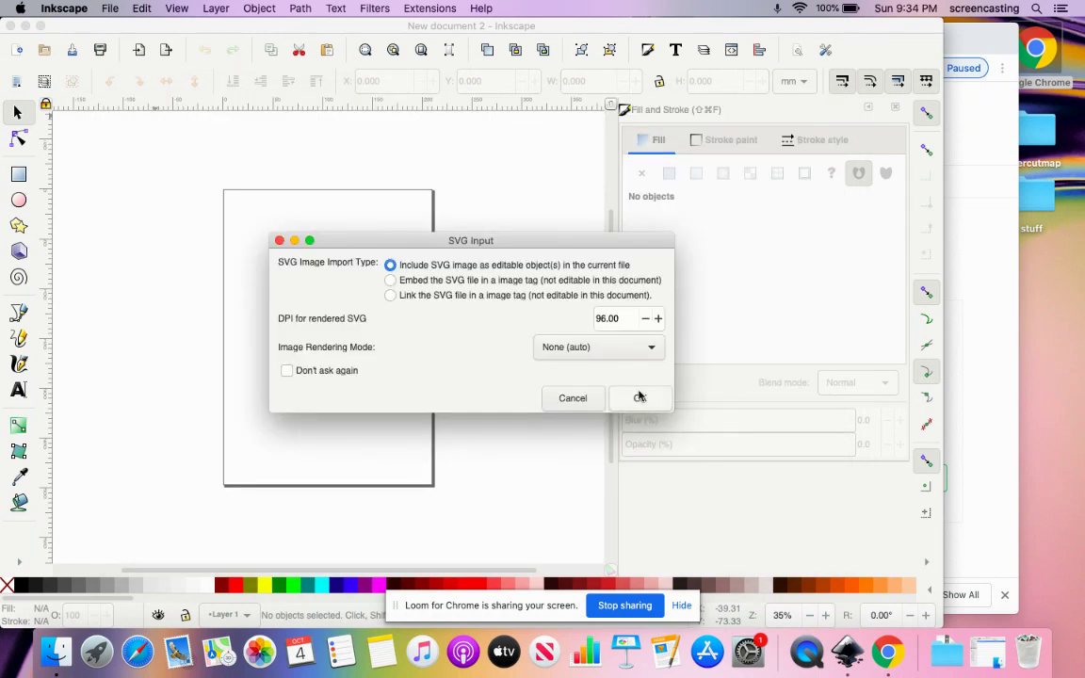
left_click(640, 398)
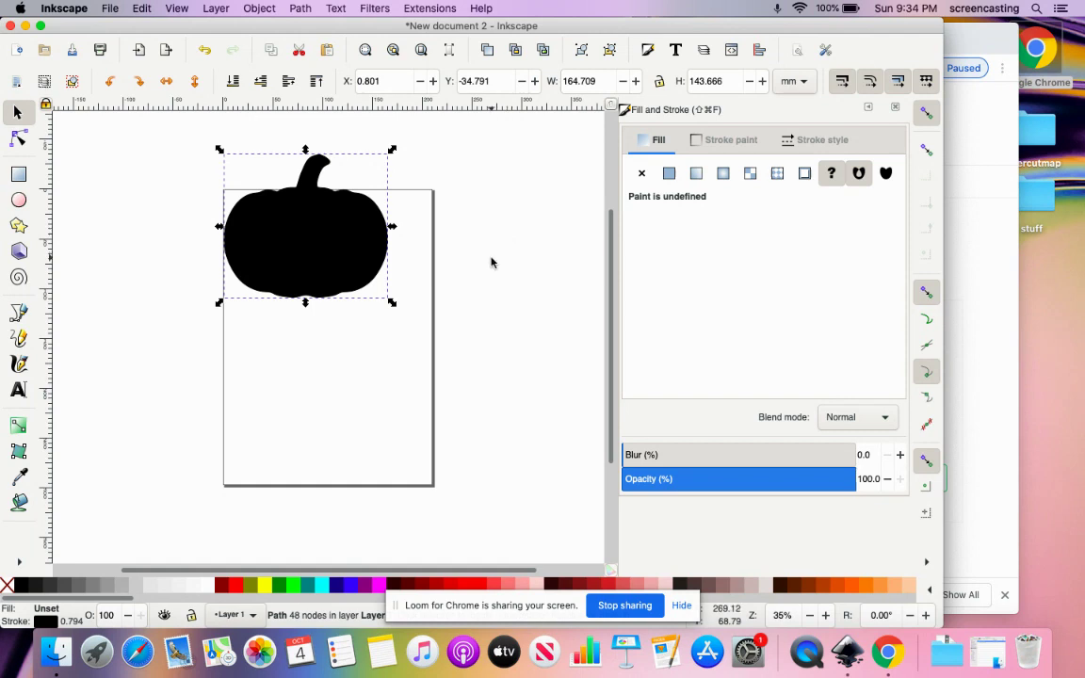
- Move the pumpkin down the page and remove its fill, keeping a 0.794 mm black outline
left_click_drag(322, 247, 337, 387)
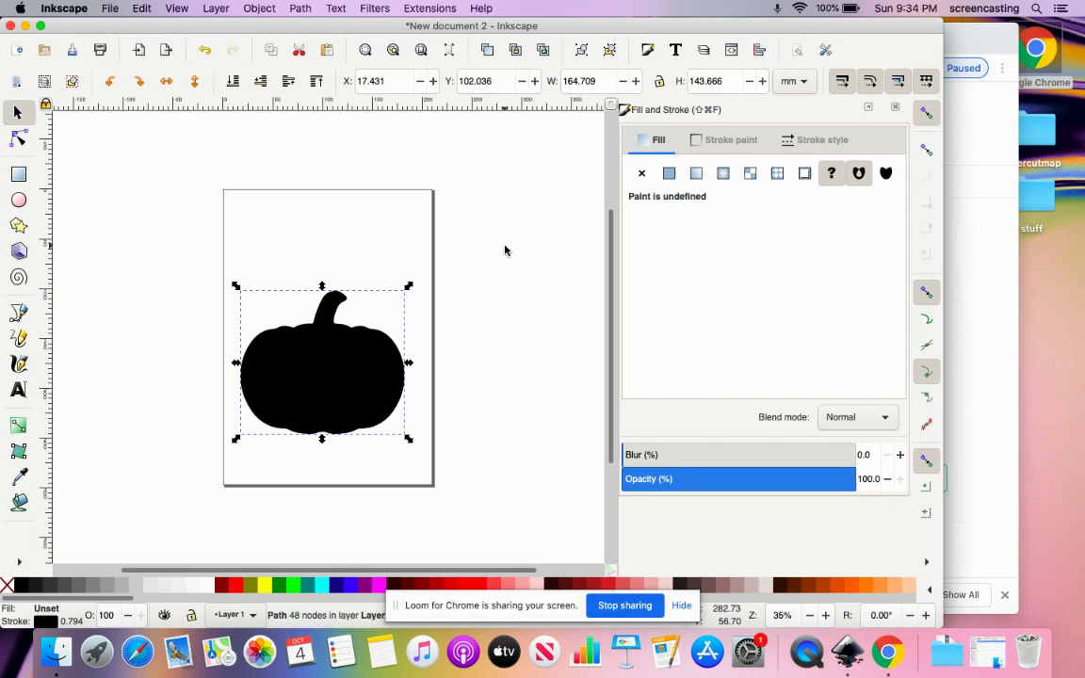
left_click(641, 173)
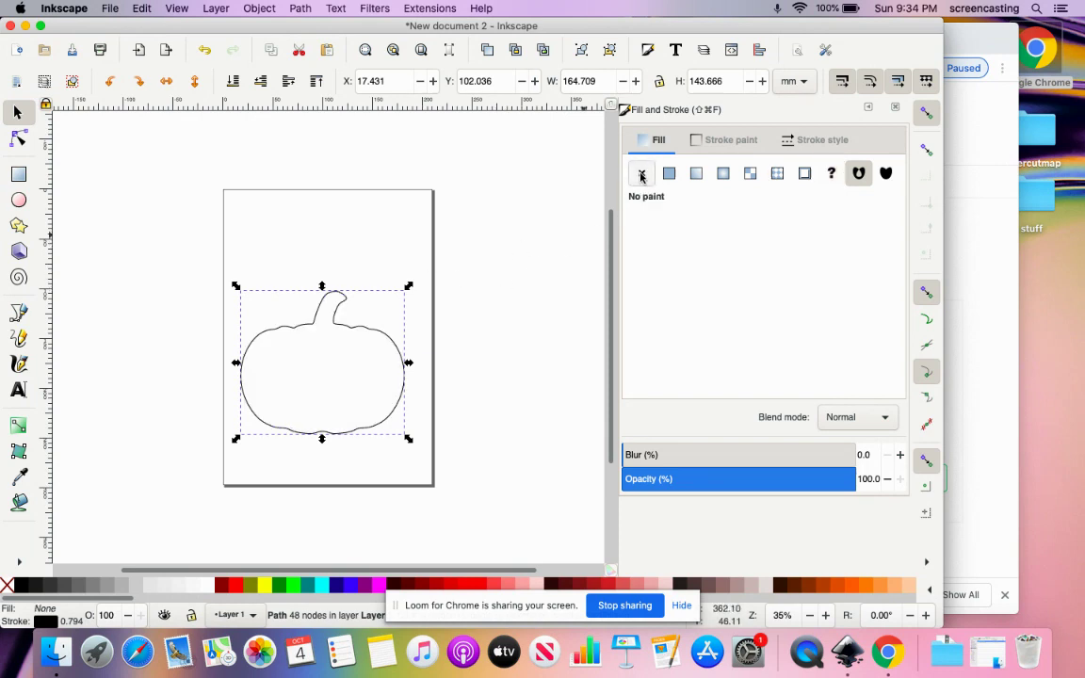
left_click(722, 140)
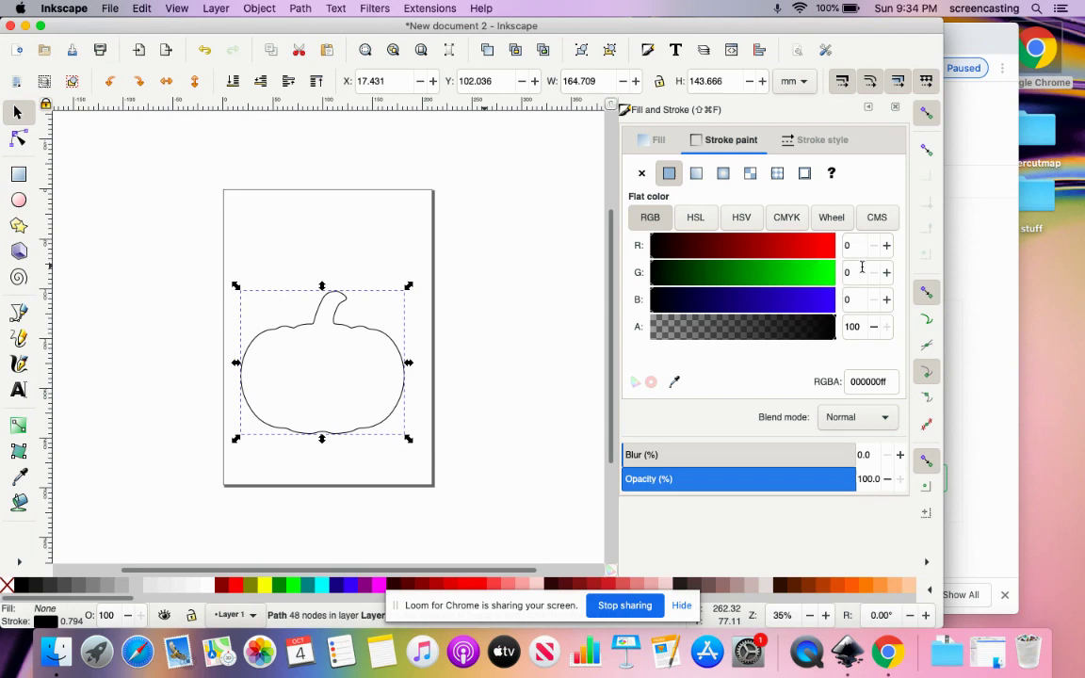
left_click(816, 139)
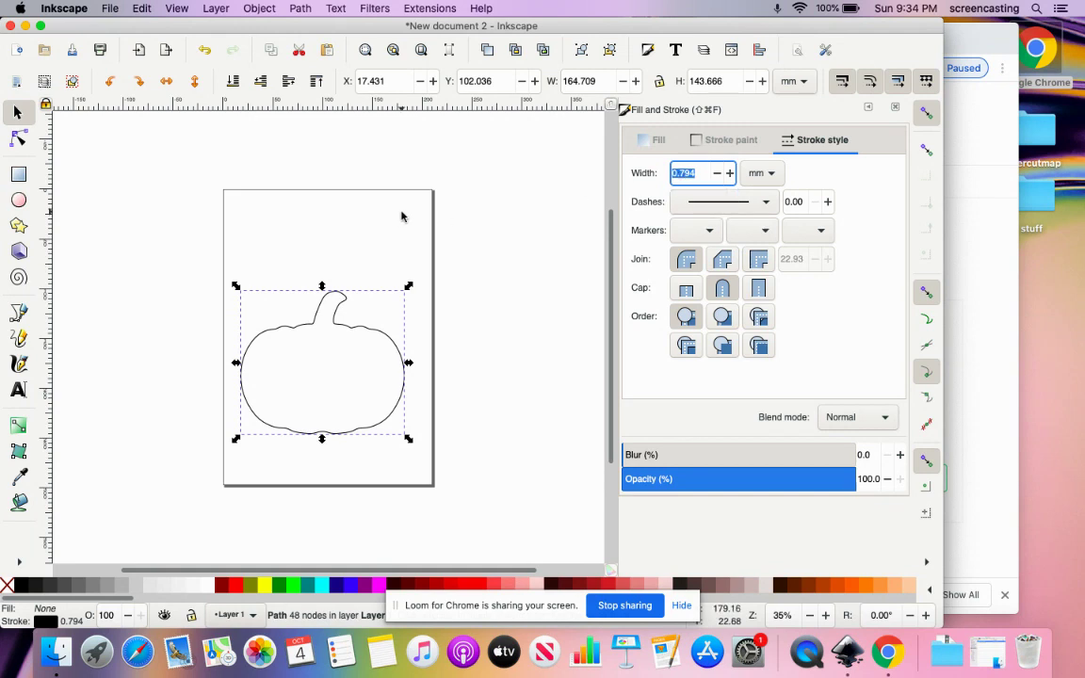
left_click(339, 316)
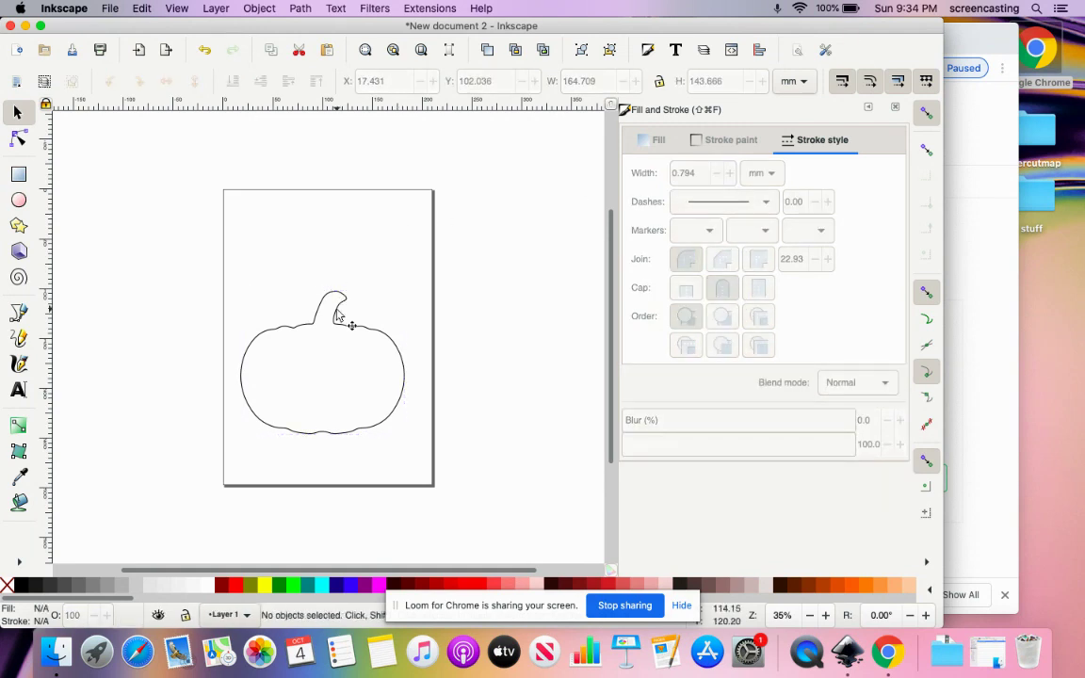
- Draw a circle above the pumpkin and set both its radii to 18 mm
left_click(19, 200)
left_click_drag(270, 218, 299, 253)
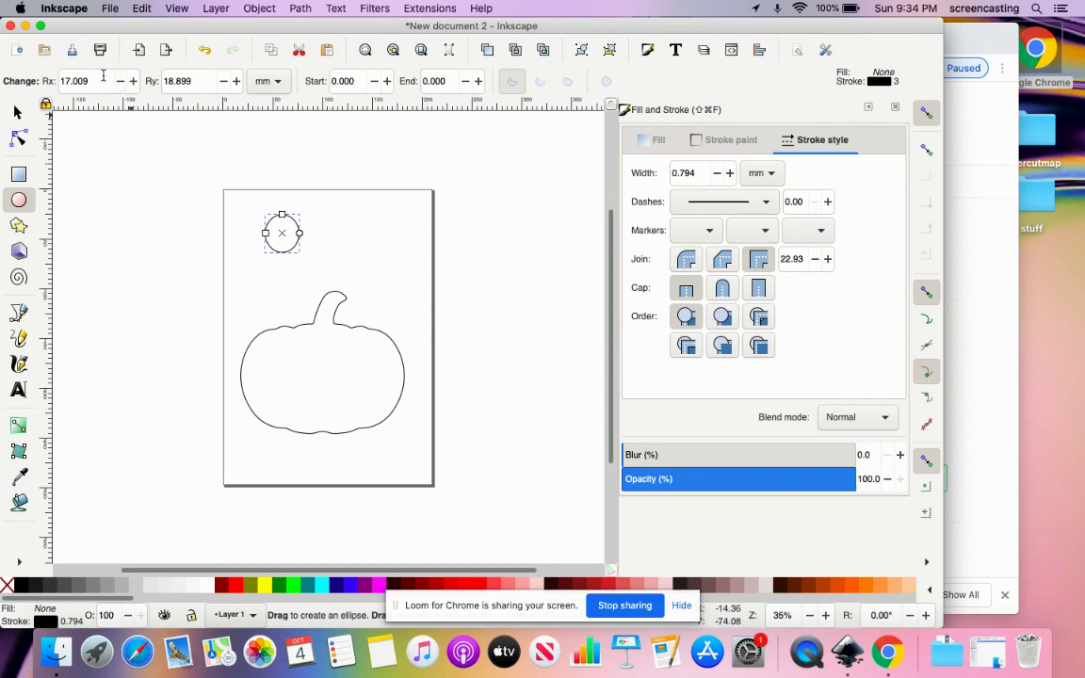
left_click_drag(102, 76, 49, 76)
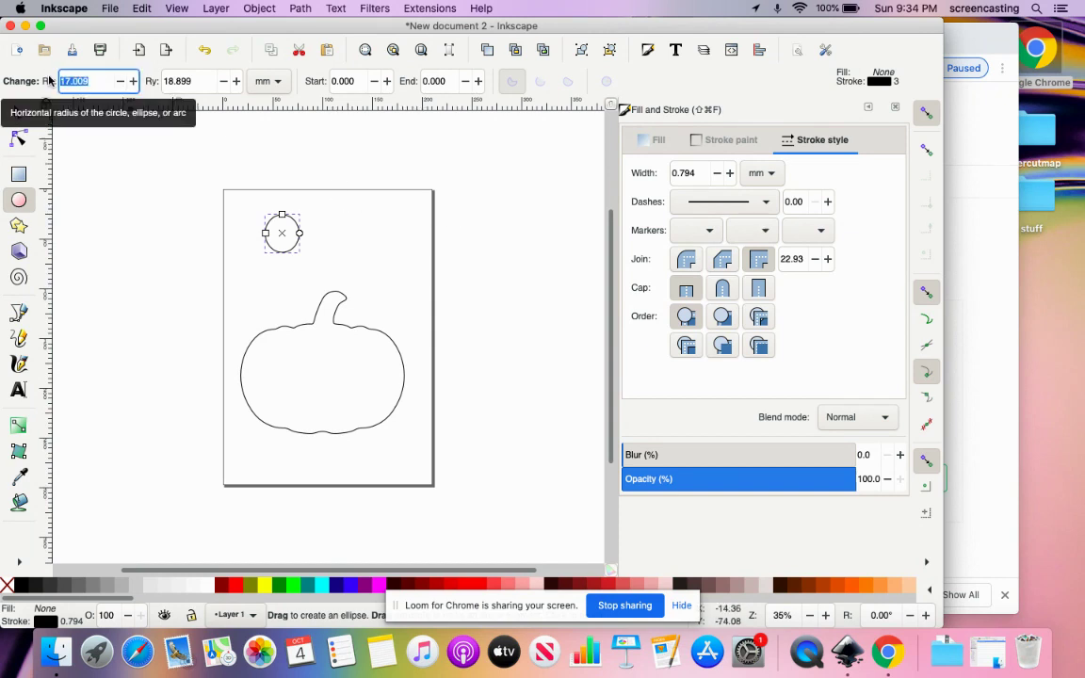
type("18")
key("Return")
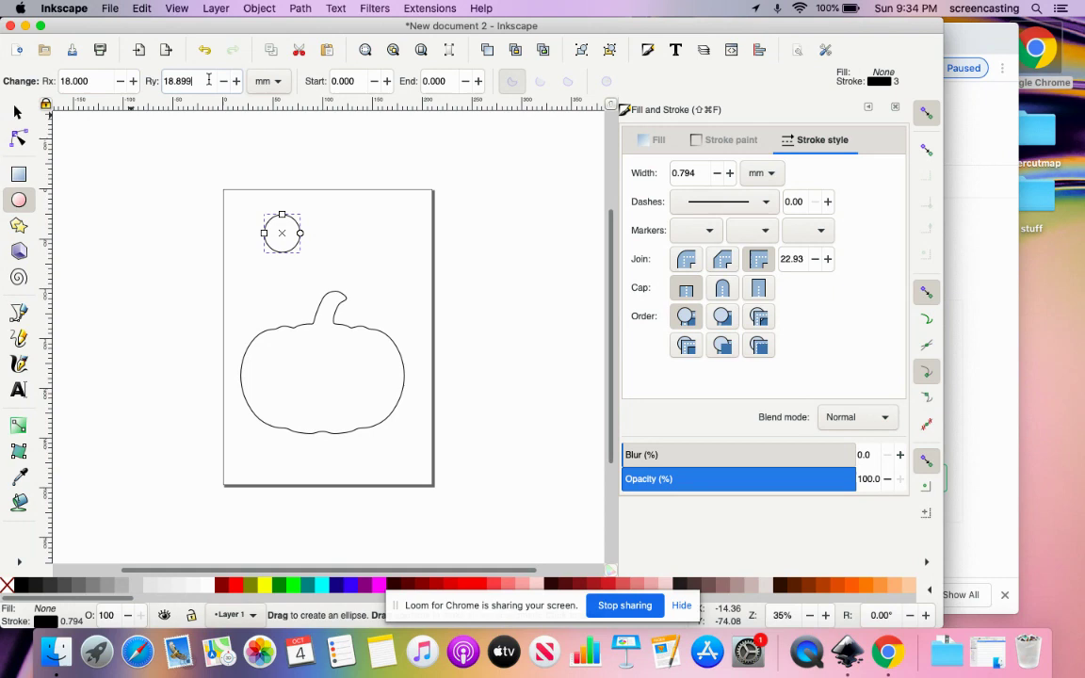
left_click_drag(209, 80, 162, 80)
type("18")
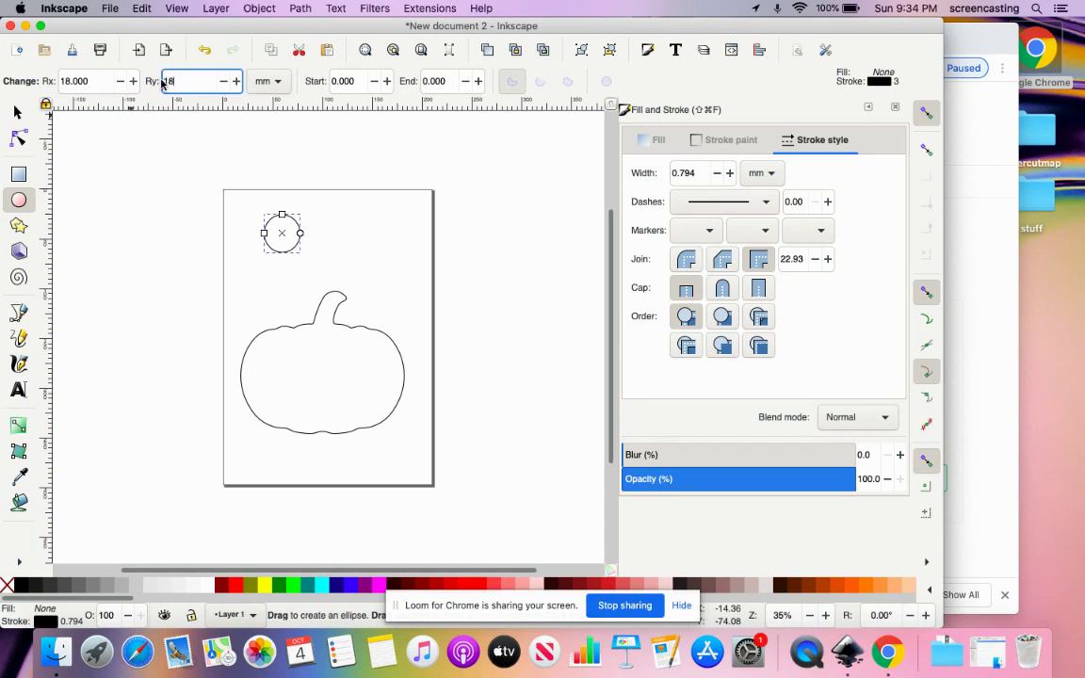
key("Return")
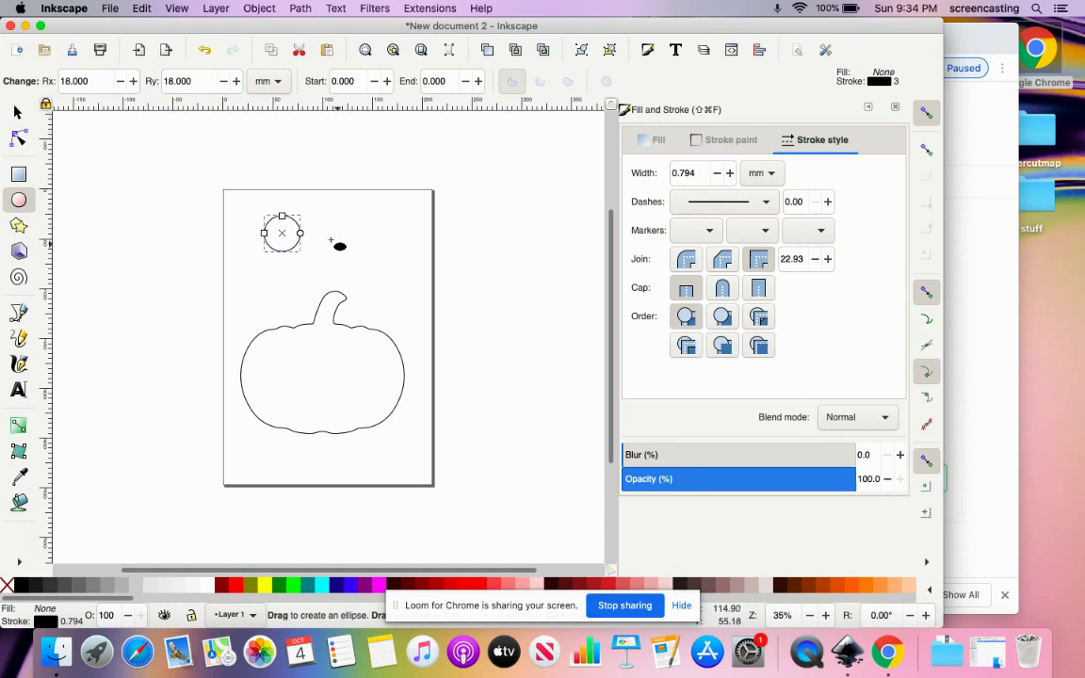
- Change the circle's horizontal and vertical radii to 15 mm each
left_click_drag(91, 81, 64, 82)
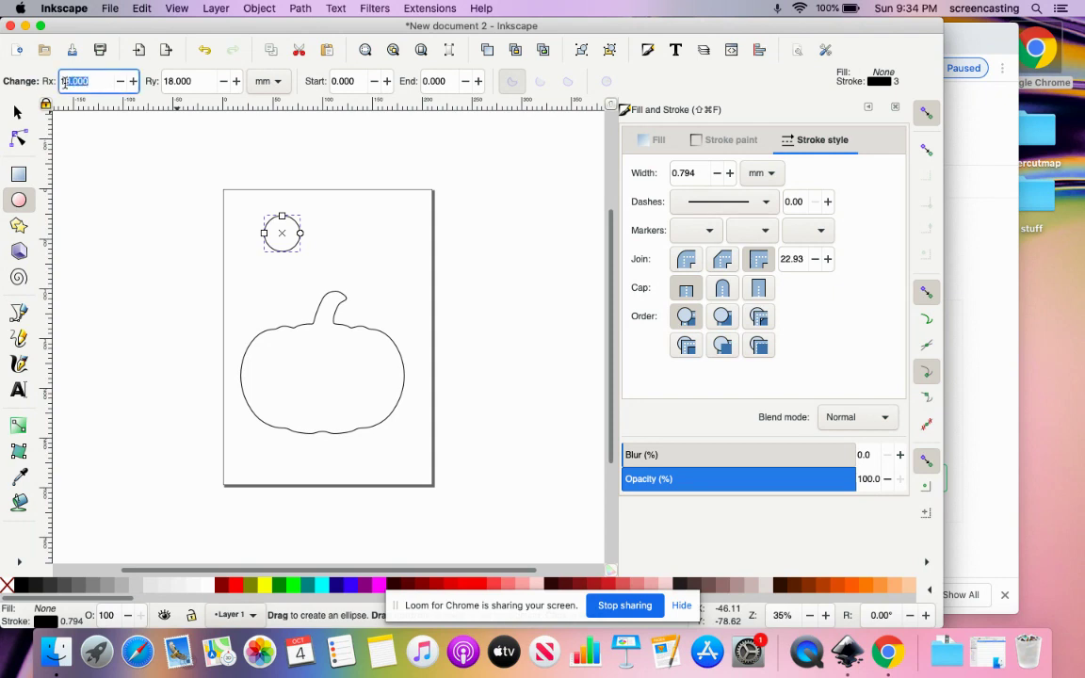
type("15")
key("Return")
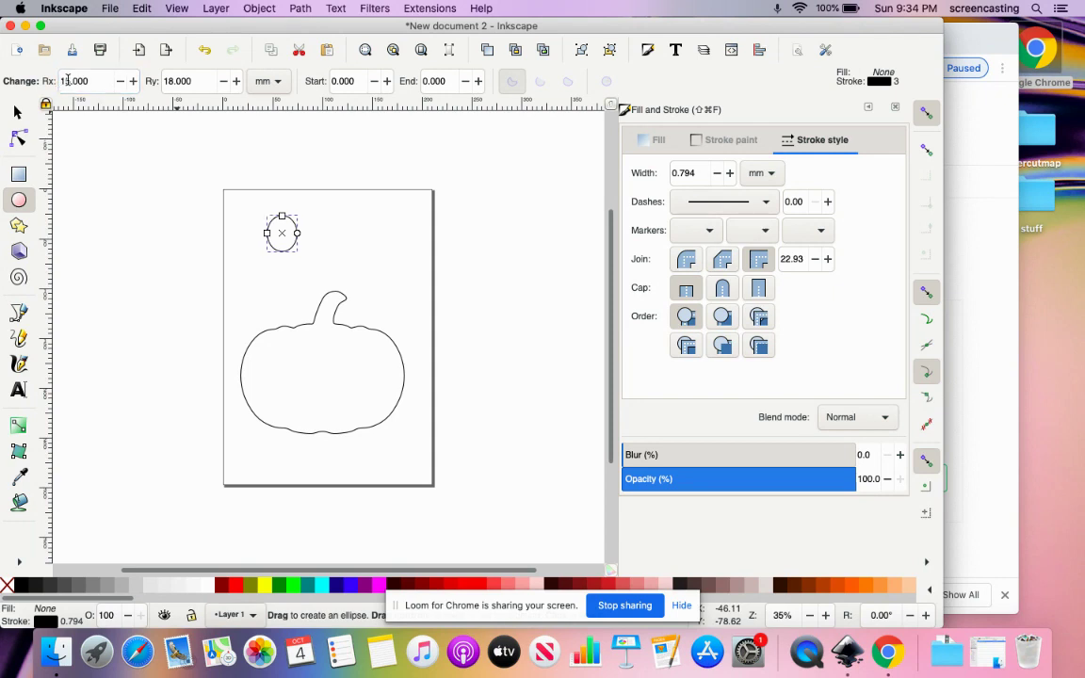
left_click_drag(199, 81, 170, 81)
type("1")
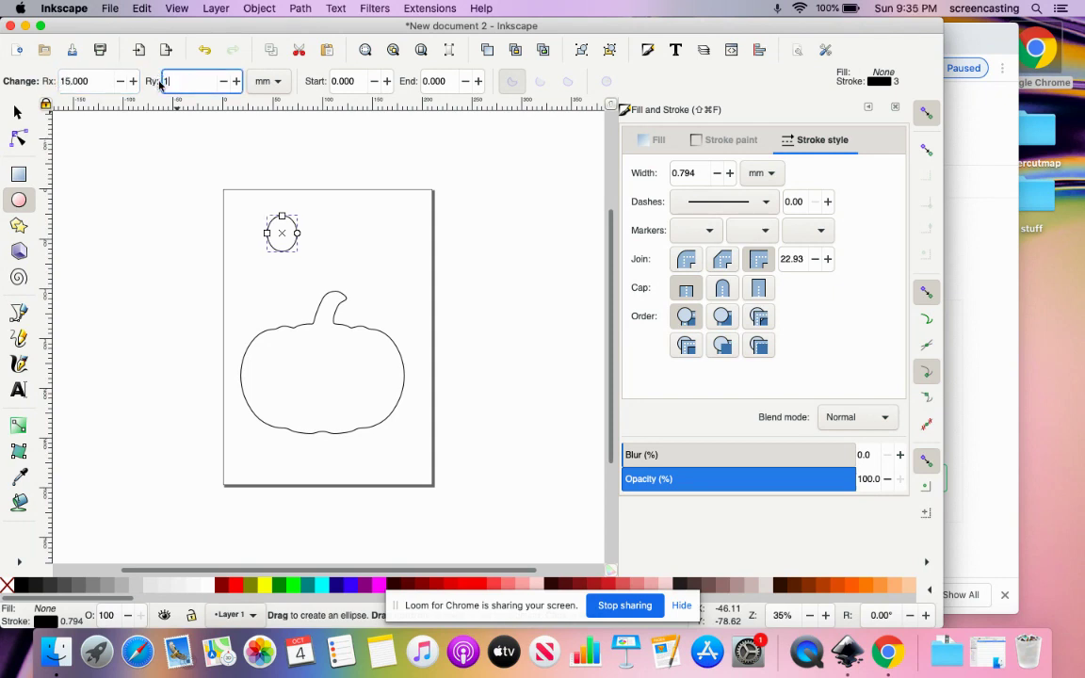
type("5")
key("Return")
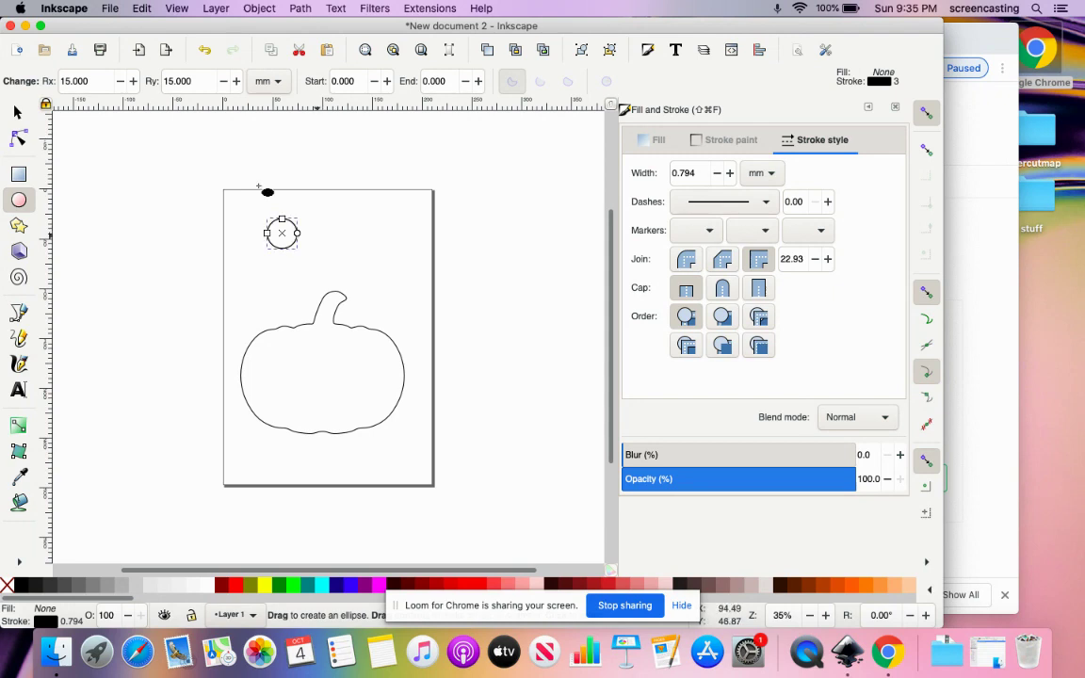
- Drag a copy of the circle to the right and size it 10 × 10 mm
left_click(16, 112)
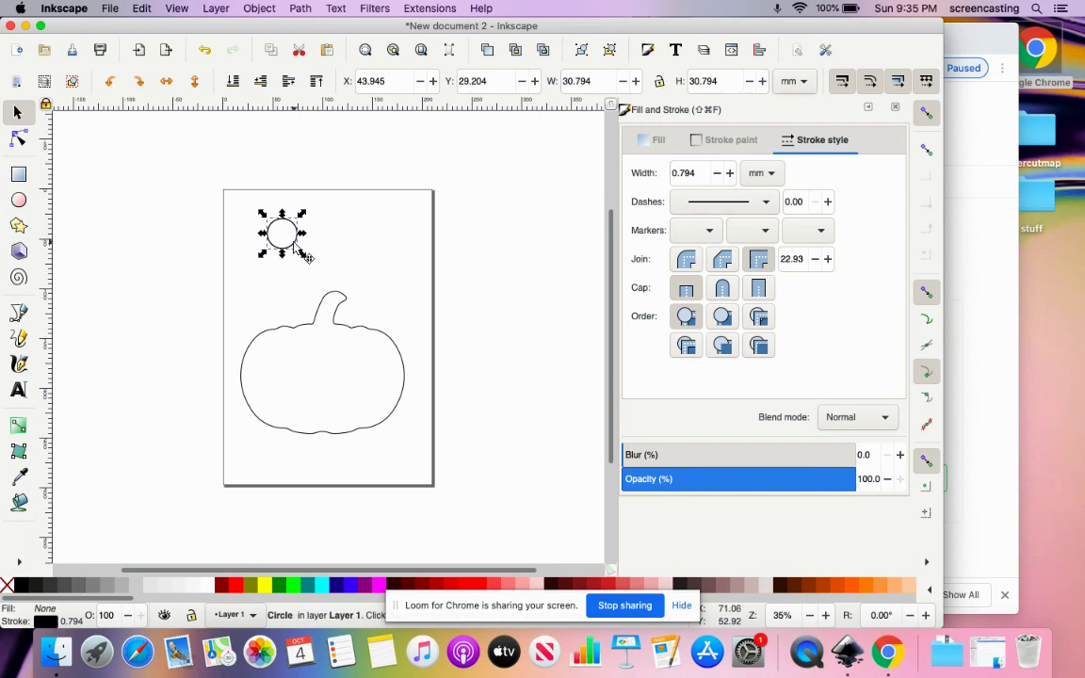
left_click_drag(302, 238, 337, 248)
key("space")
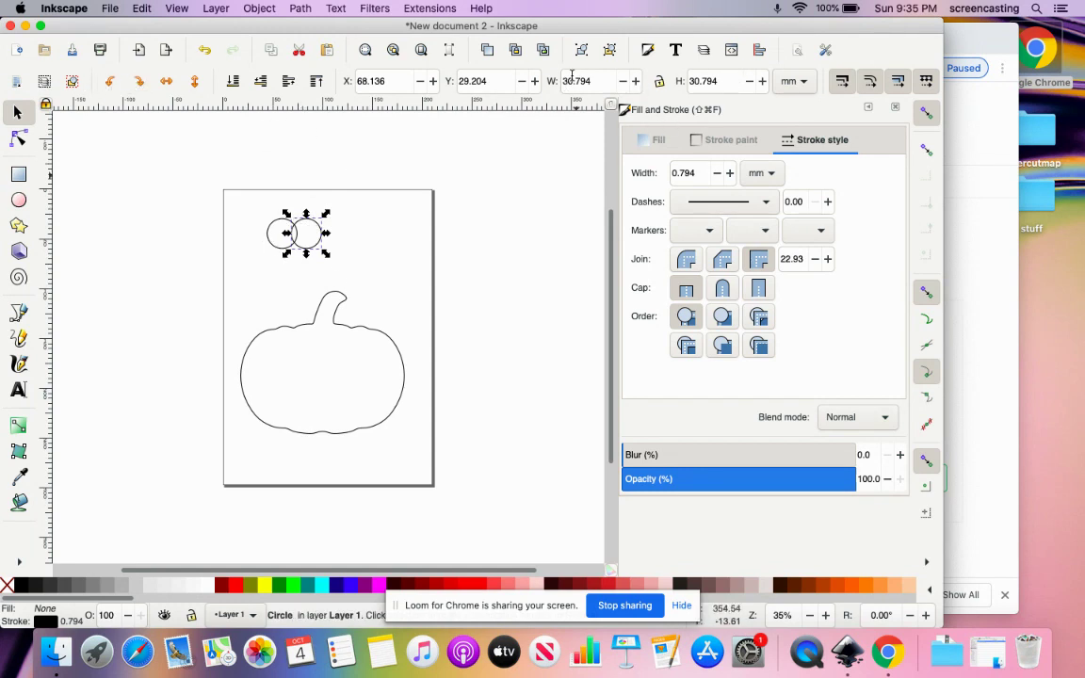
left_click_drag(599, 80, 567, 81)
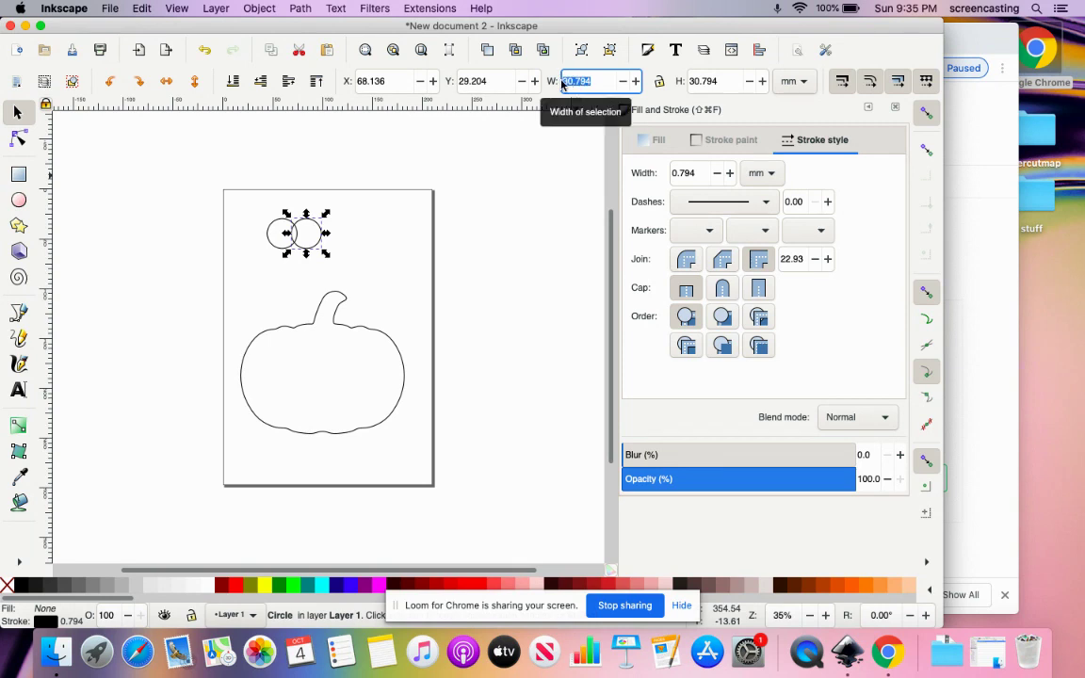
type("10")
key("Return")
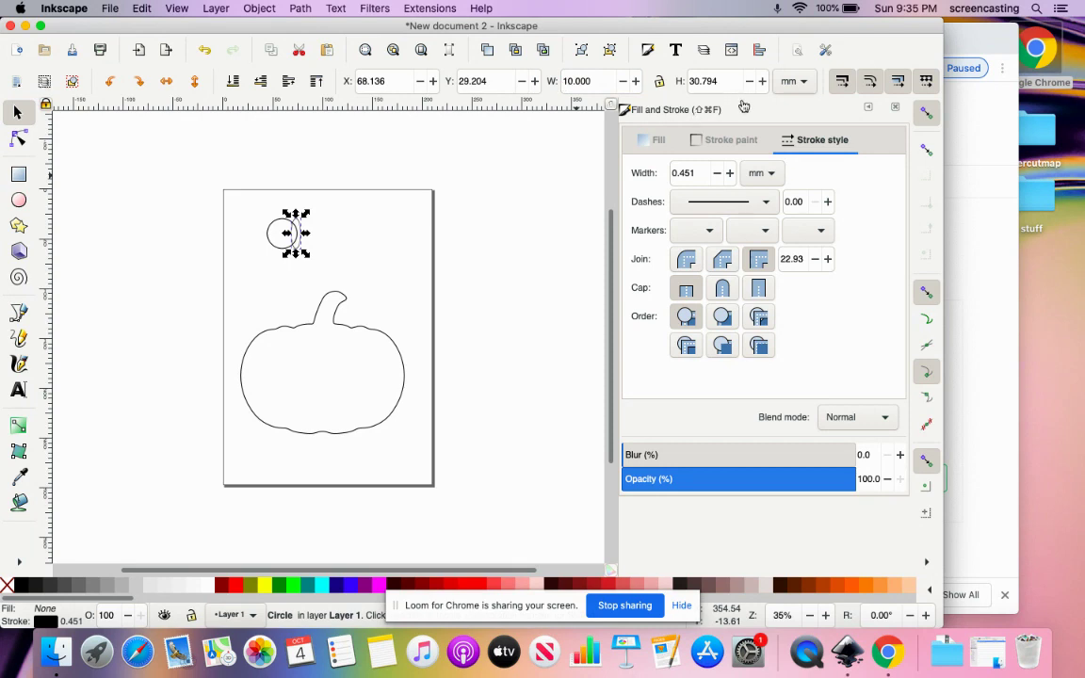
left_click(688, 81)
type("10")
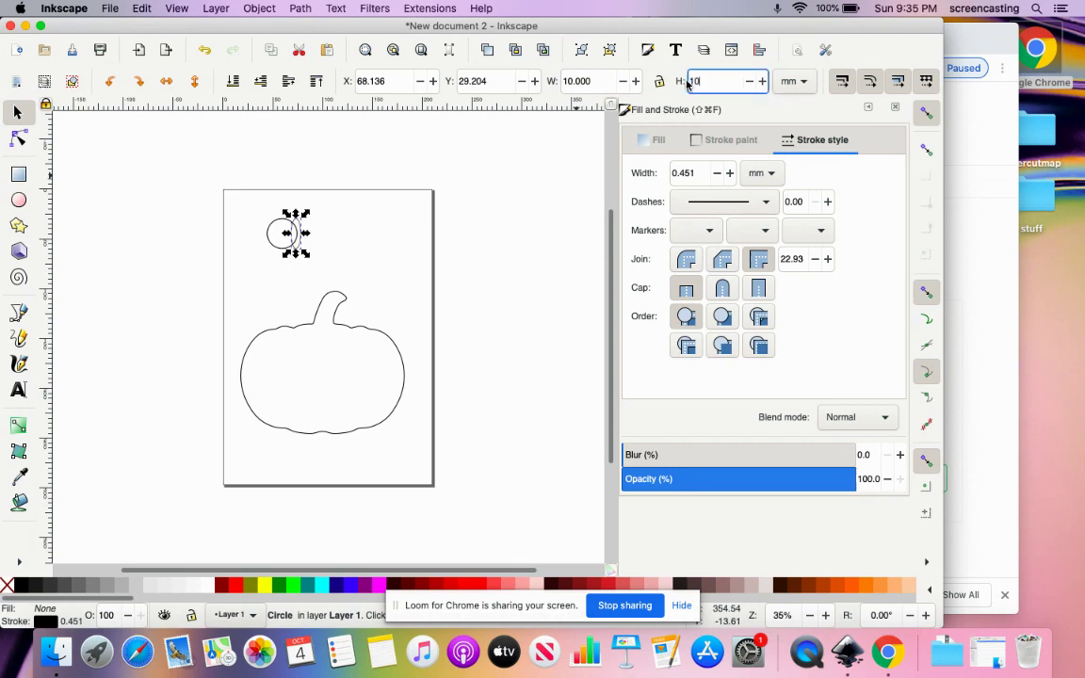
key("Return")
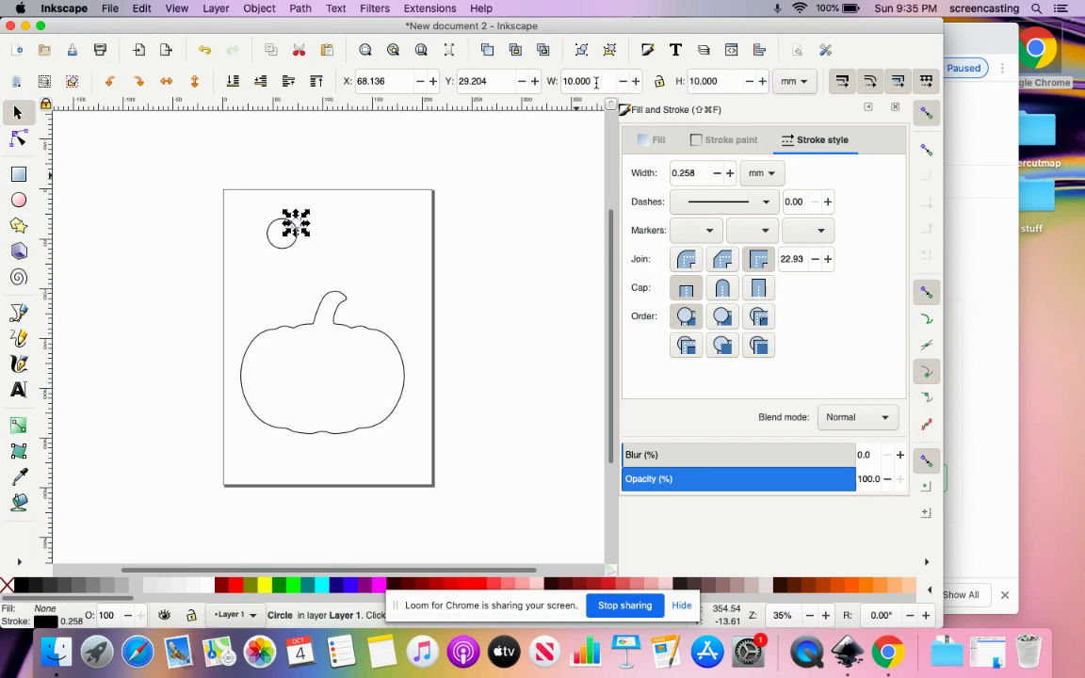
- Resize the copied circle to 20 mm width and 20 mm height
left_click_drag(596, 83, 551, 83)
type("20")
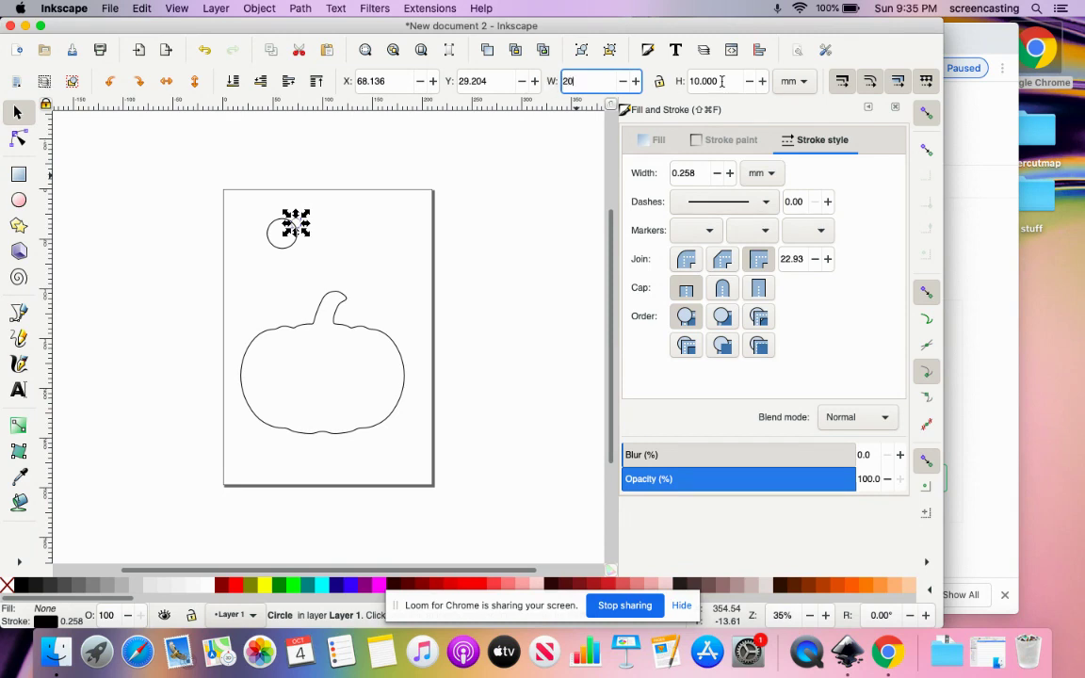
left_click_drag(722, 81, 688, 83)
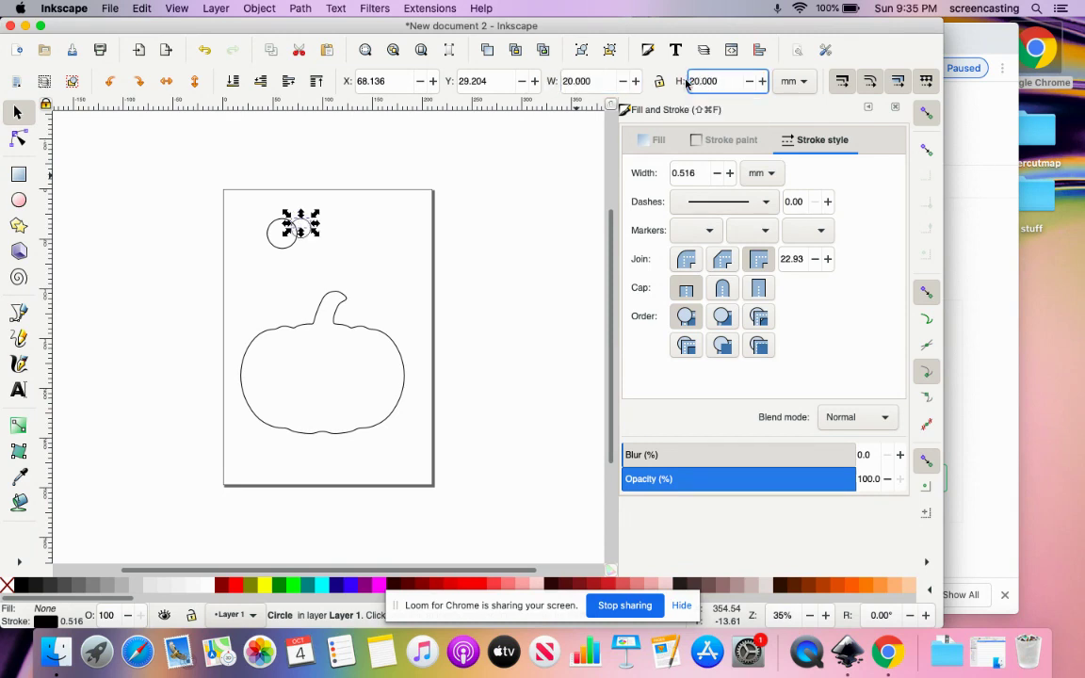
type("20")
key("Return")
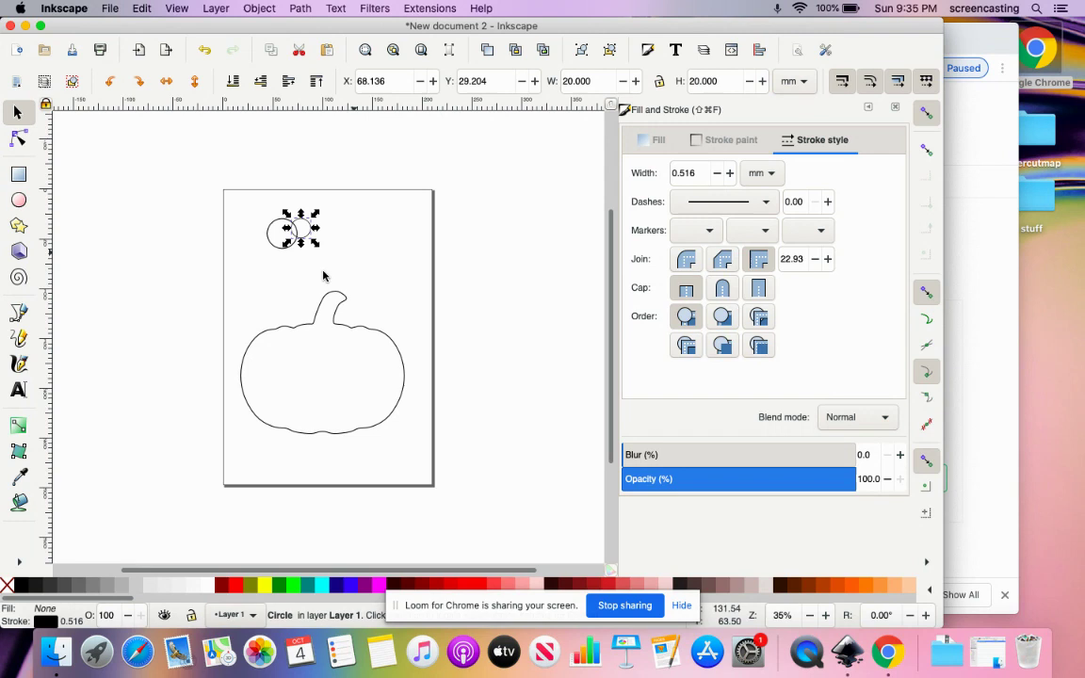
- Position the larger circle on the pumpkin stem's tip, then select both circles together
left_click(267, 252)
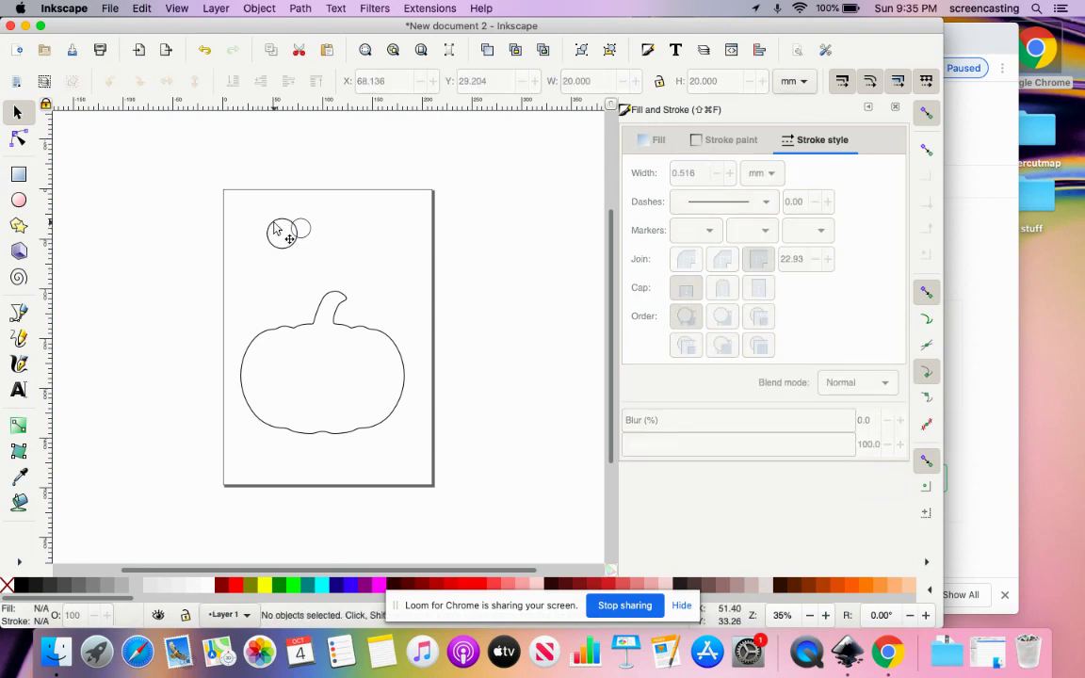
left_click(286, 238)
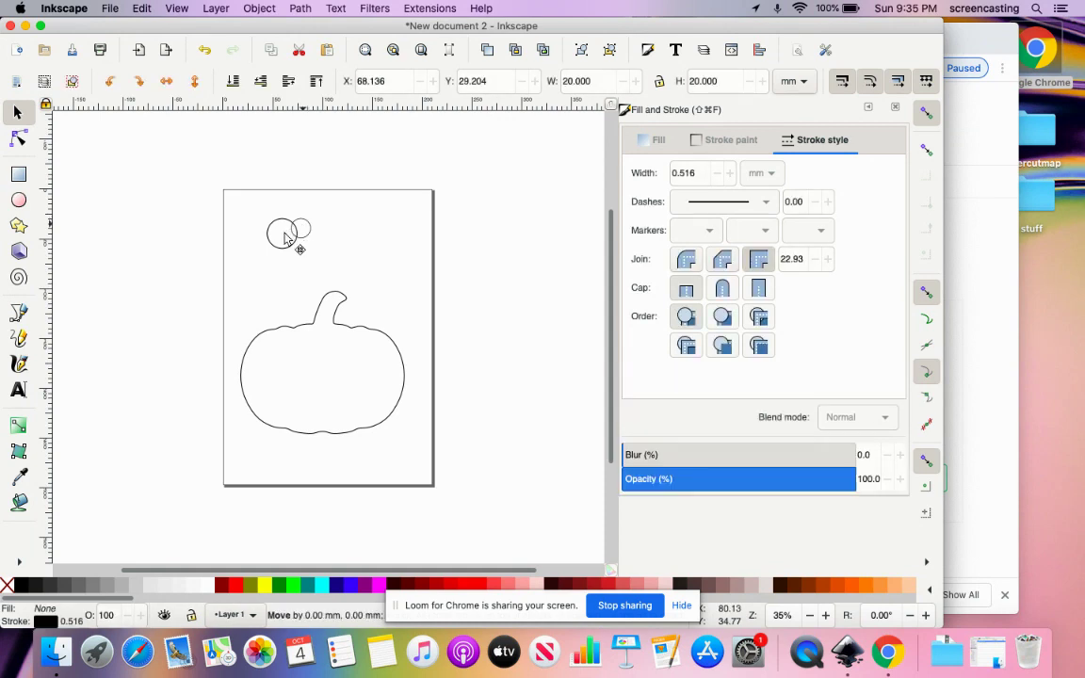
mouse_move(287, 237)
left_mouse_down()
mouse_move(281, 230)
mouse_move(291, 235)
left_mouse_up()
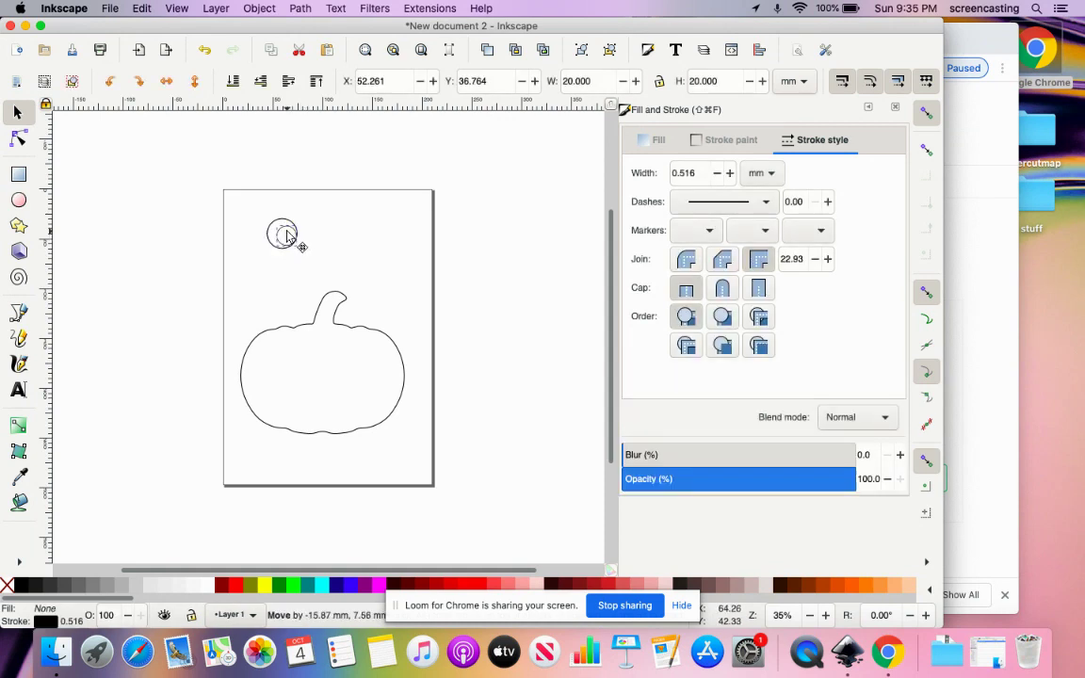
left_click_drag(287, 236, 355, 291)
left_click(314, 228)
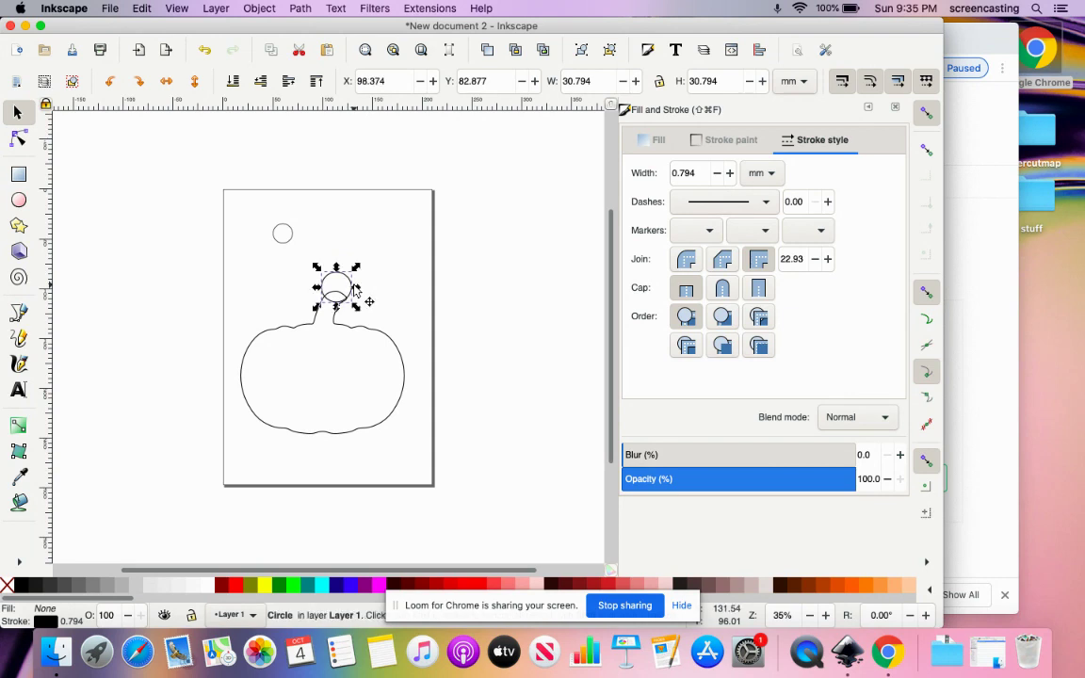
left_click(325, 218)
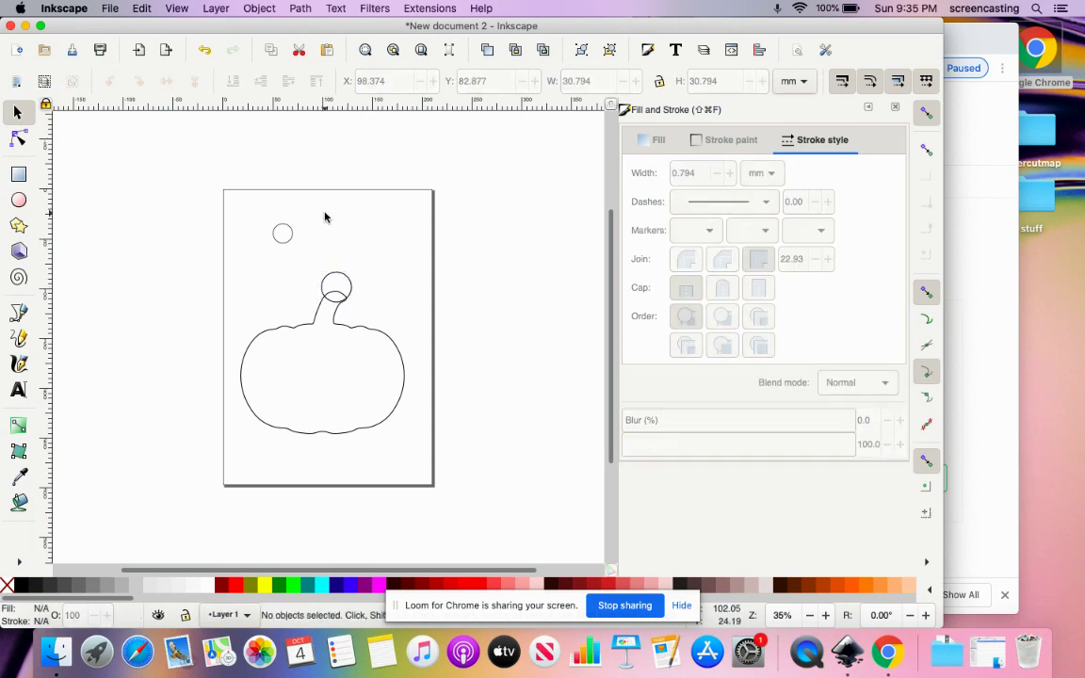
left_click(337, 279)
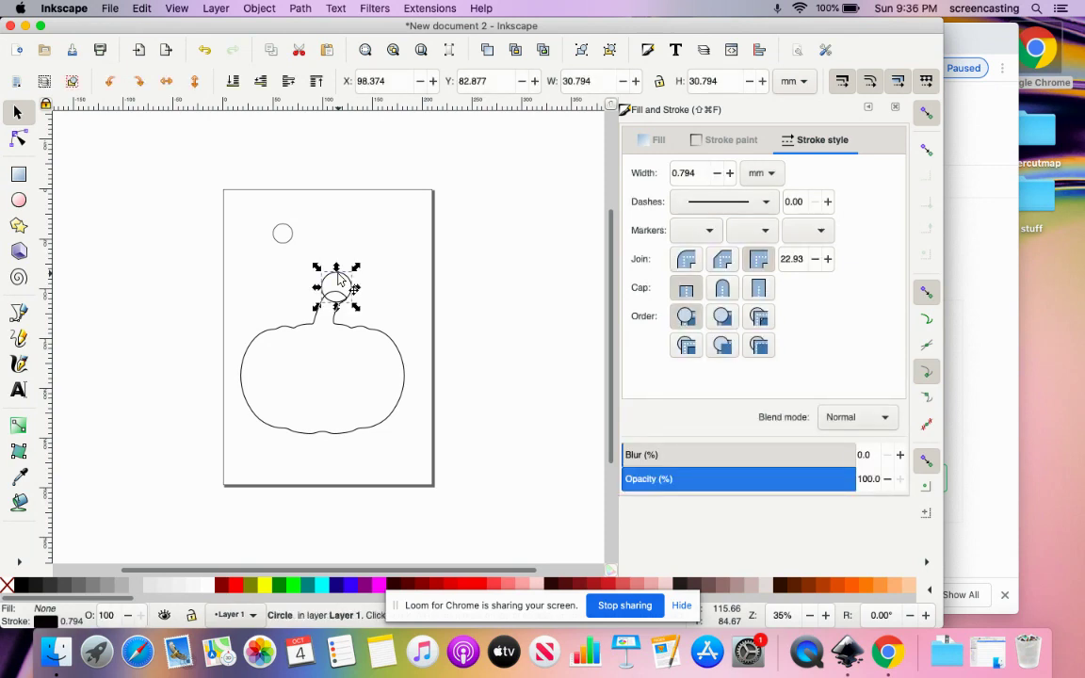
left_click(289, 243, "shift")
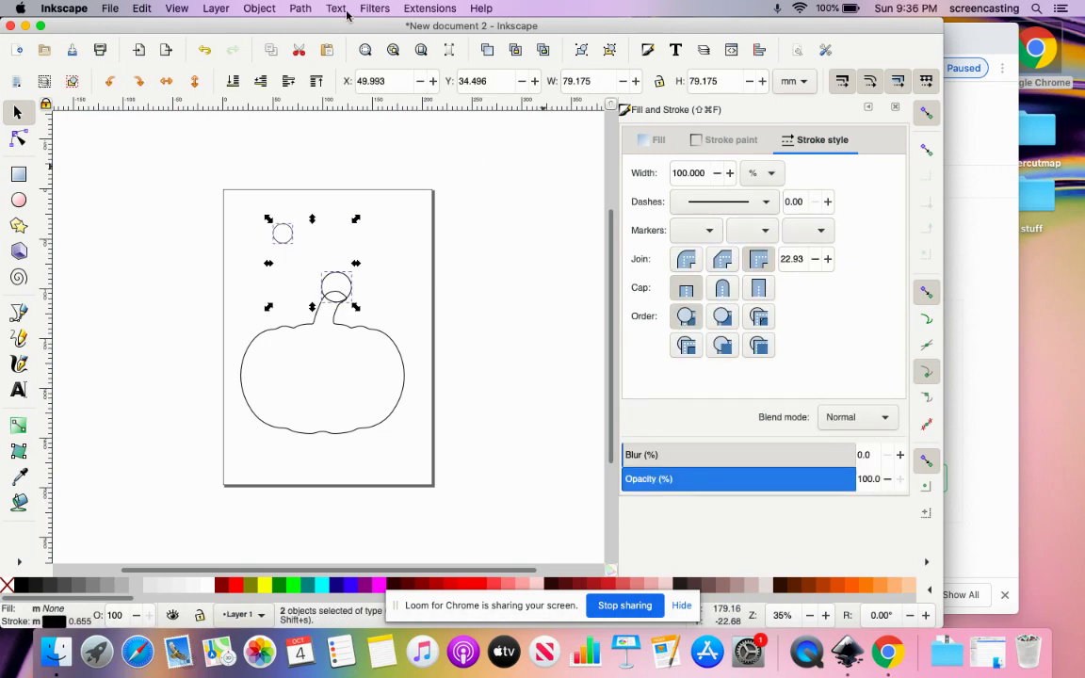
- Centre the small circle on both axes inside the stem circle, relative to the biggest object
left_click(261, 10)
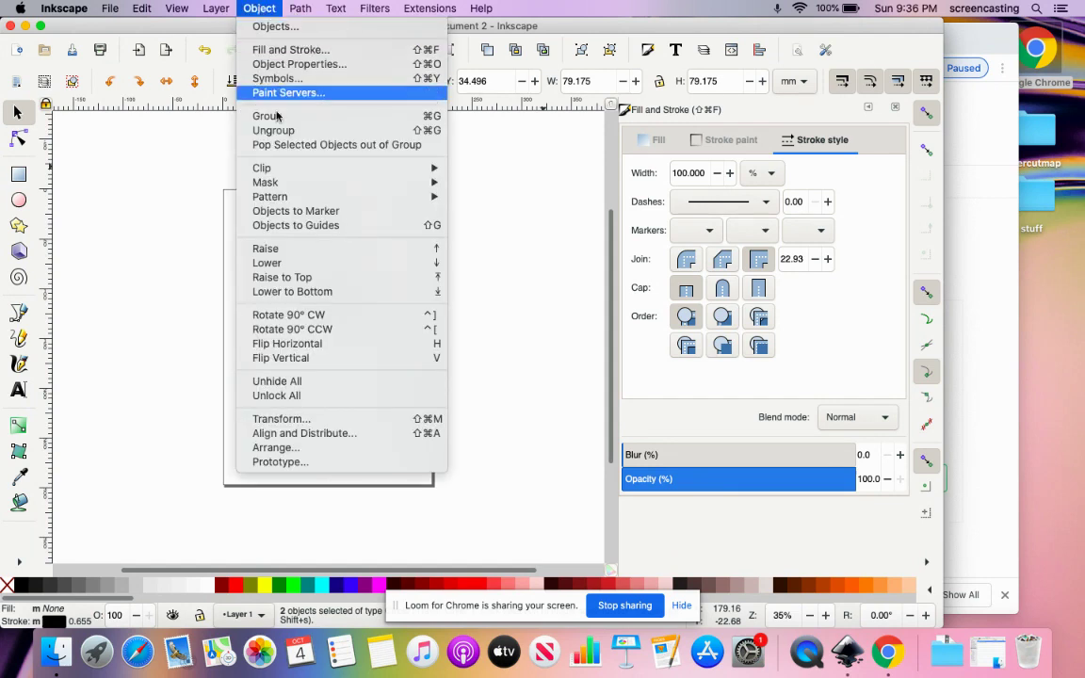
left_click(318, 436)
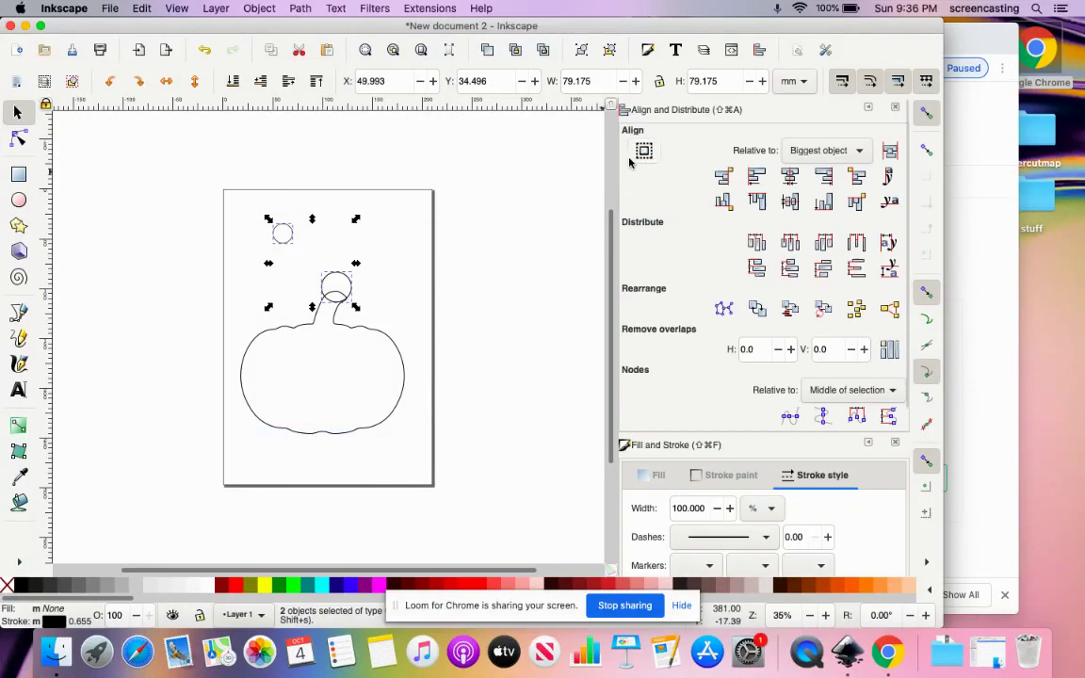
left_click(834, 151)
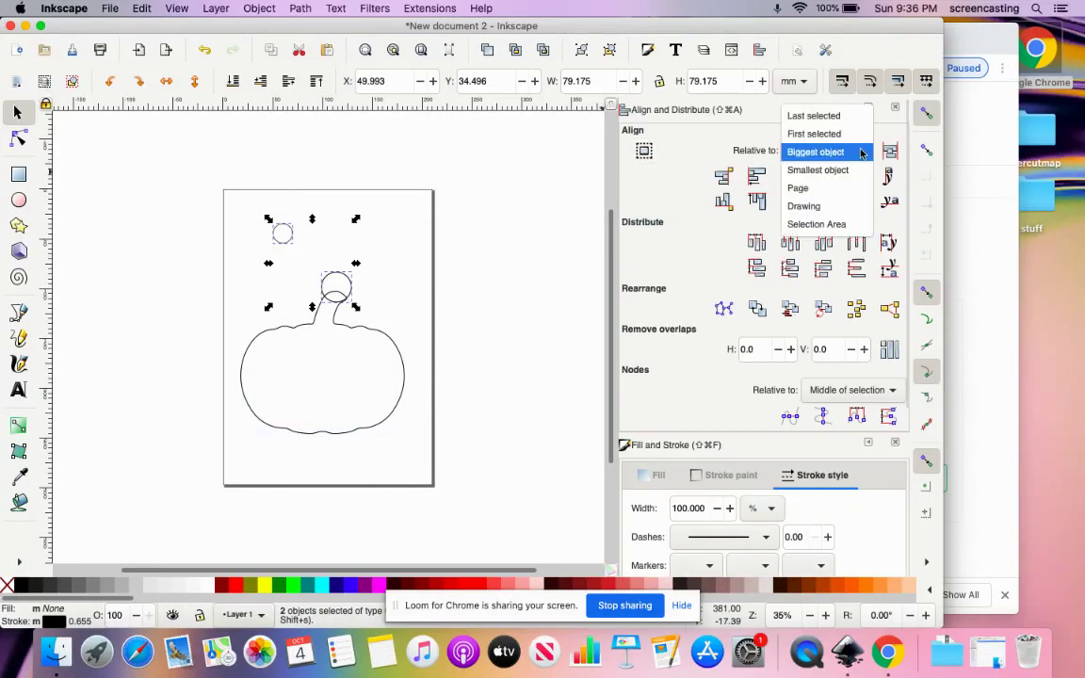
left_click(813, 152)
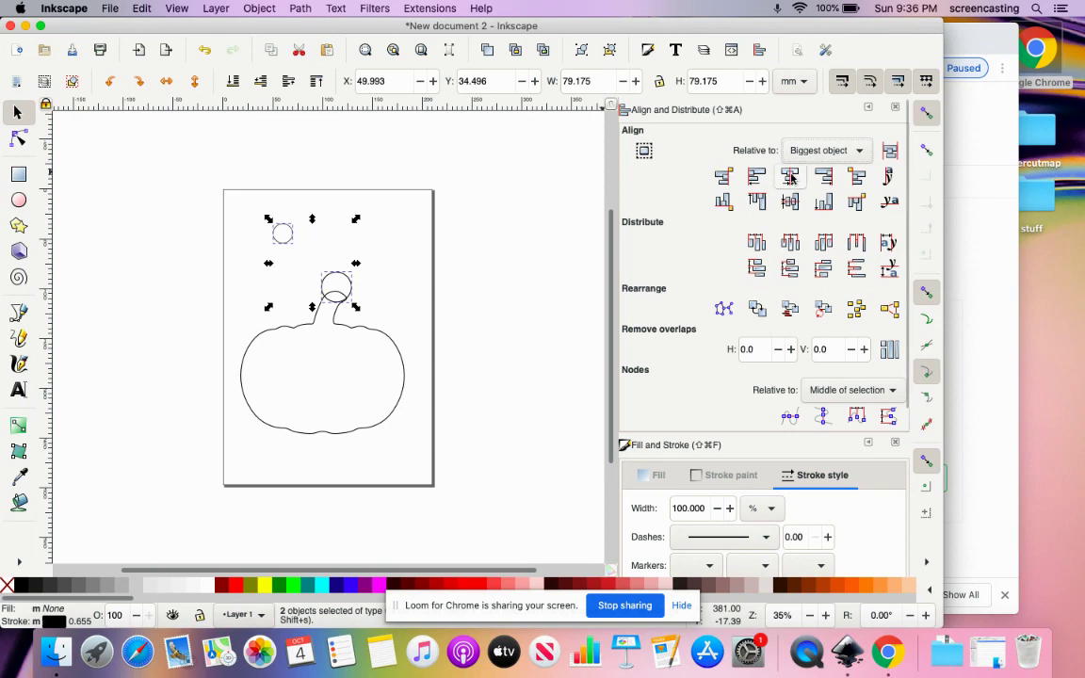
left_click(789, 178)
left_click(790, 202)
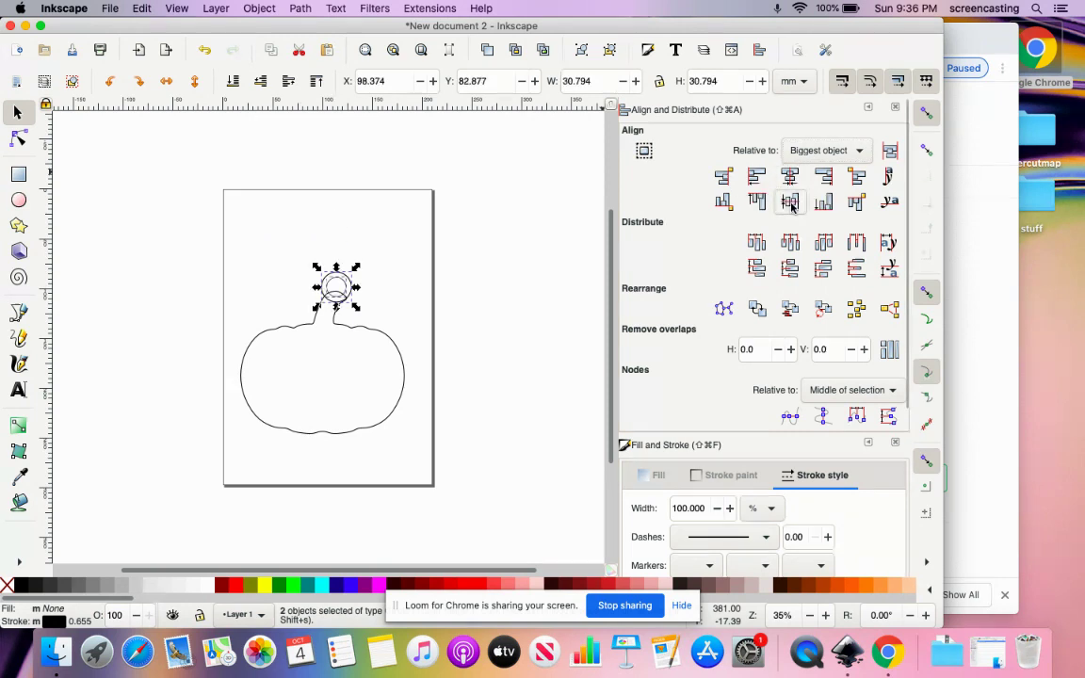
- Select the outer stem circle with the pumpkin outline and union them into one 50-node path
left_click(247, 204)
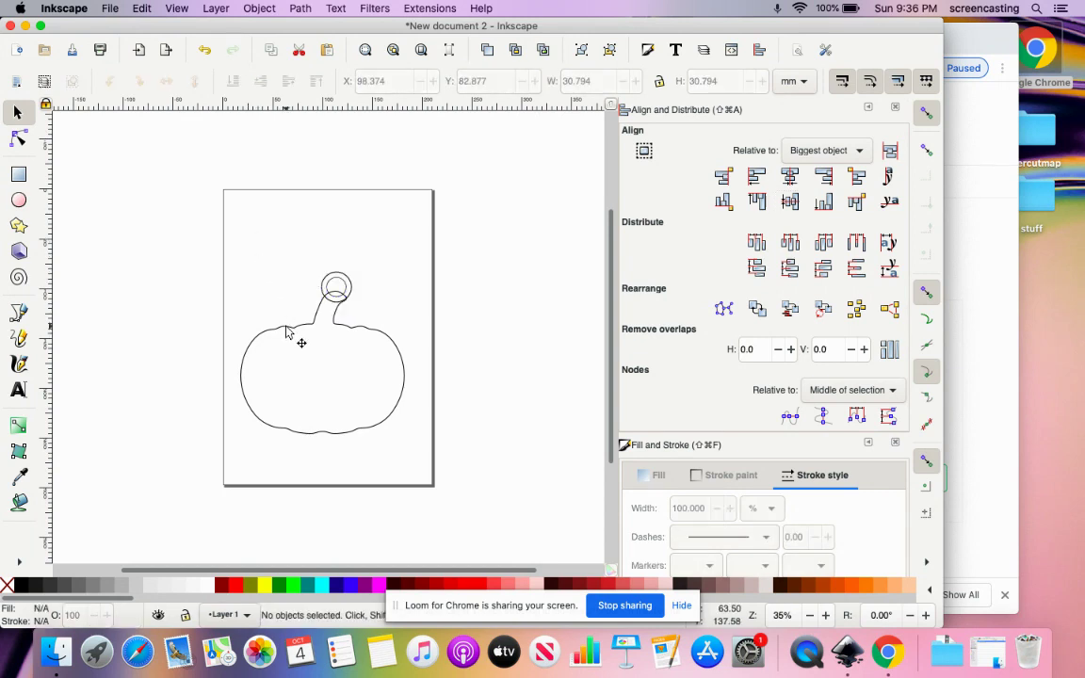
left_click(355, 287)
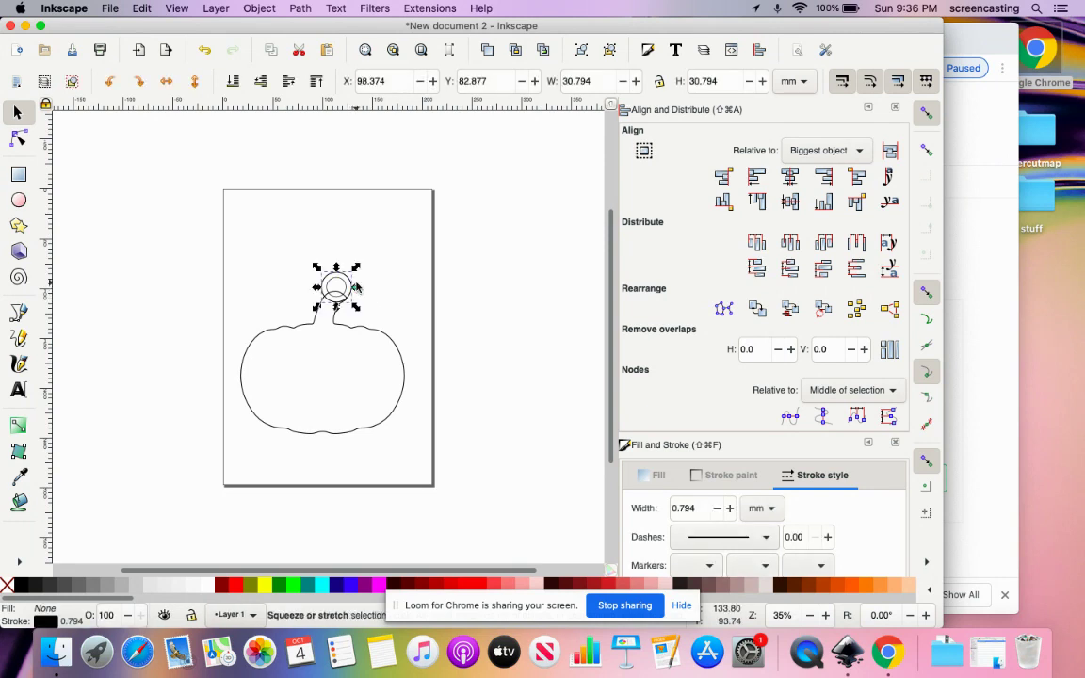
left_click(356, 332, "shift")
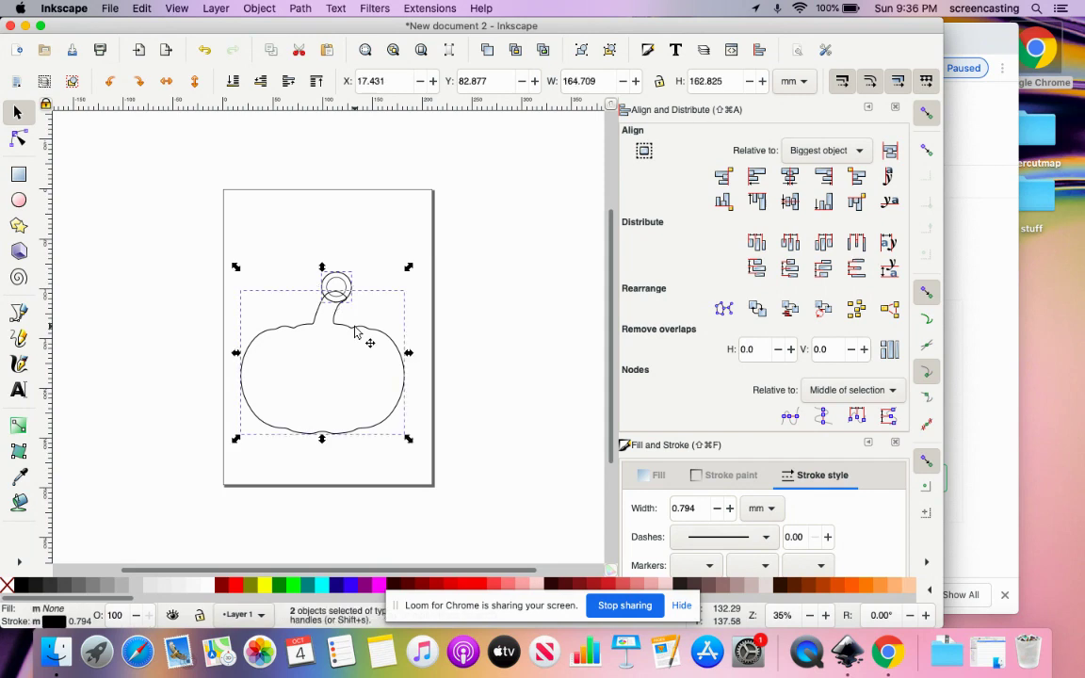
left_click(300, 9)
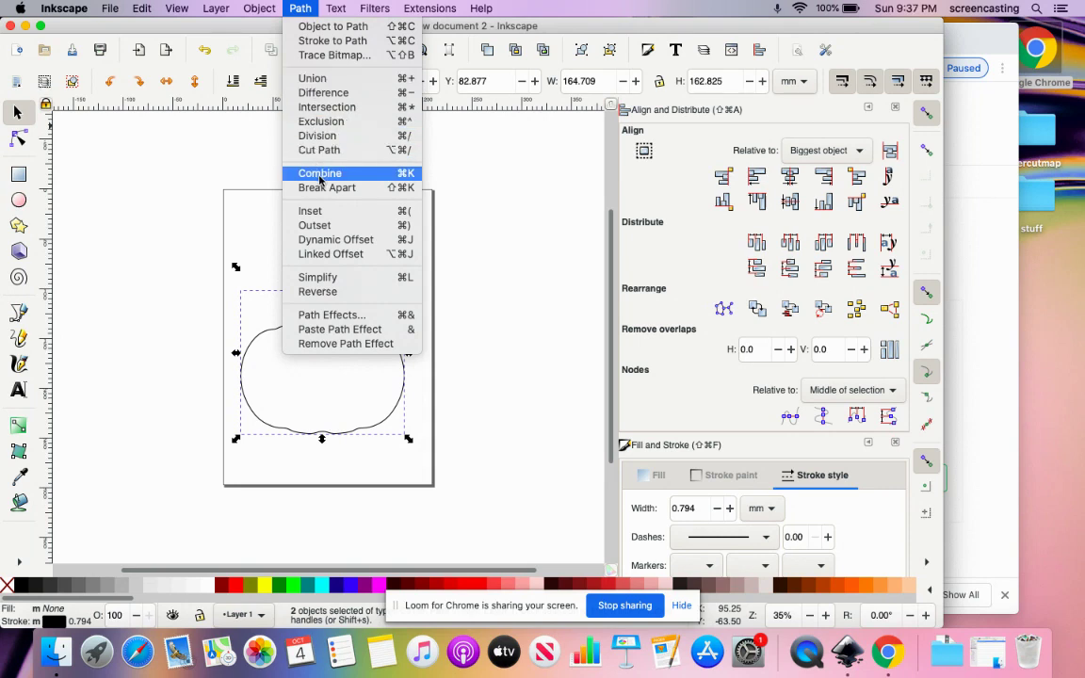
left_click(312, 78)
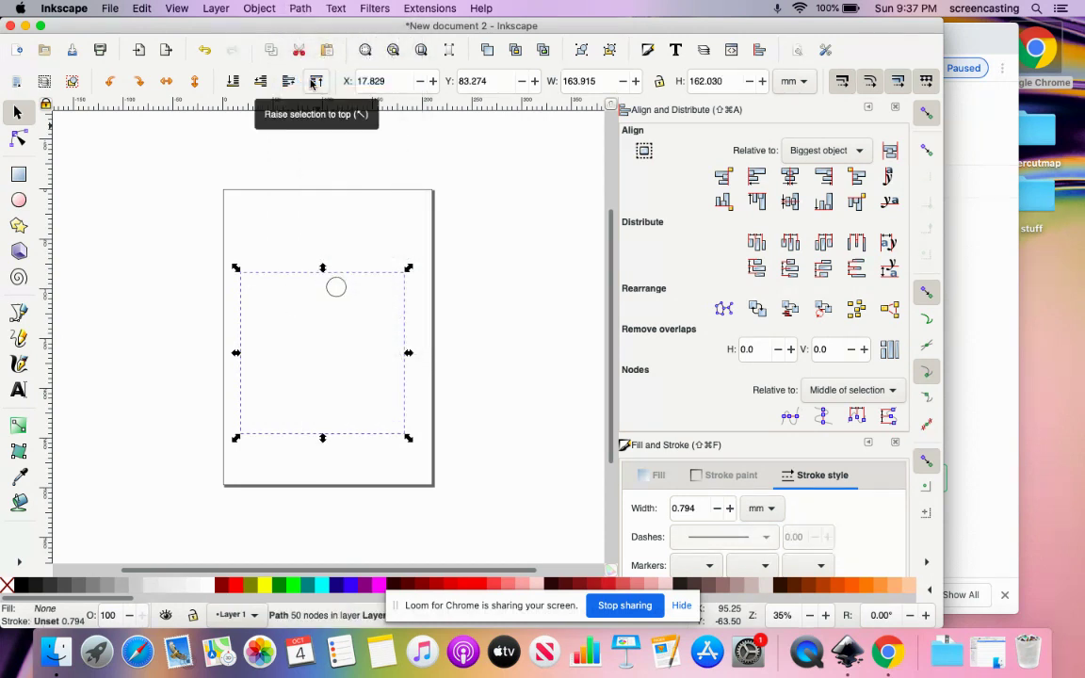
- Give the merged path a flat black 0.794 stroke, then box-select it with the inner circle
left_click(695, 480)
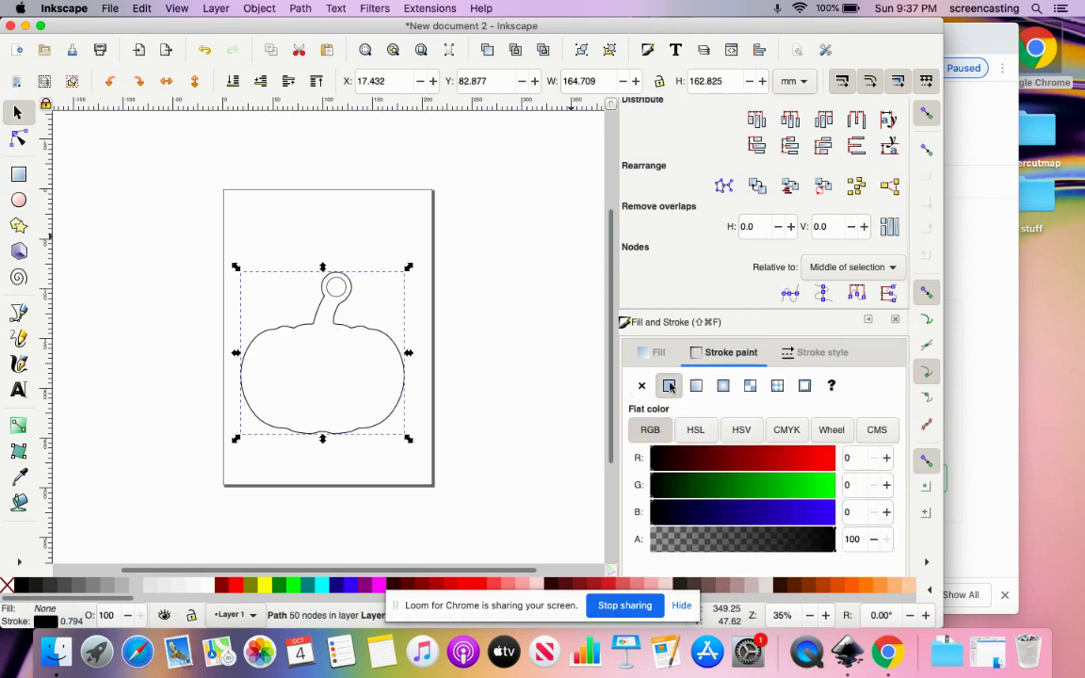
left_click(267, 206)
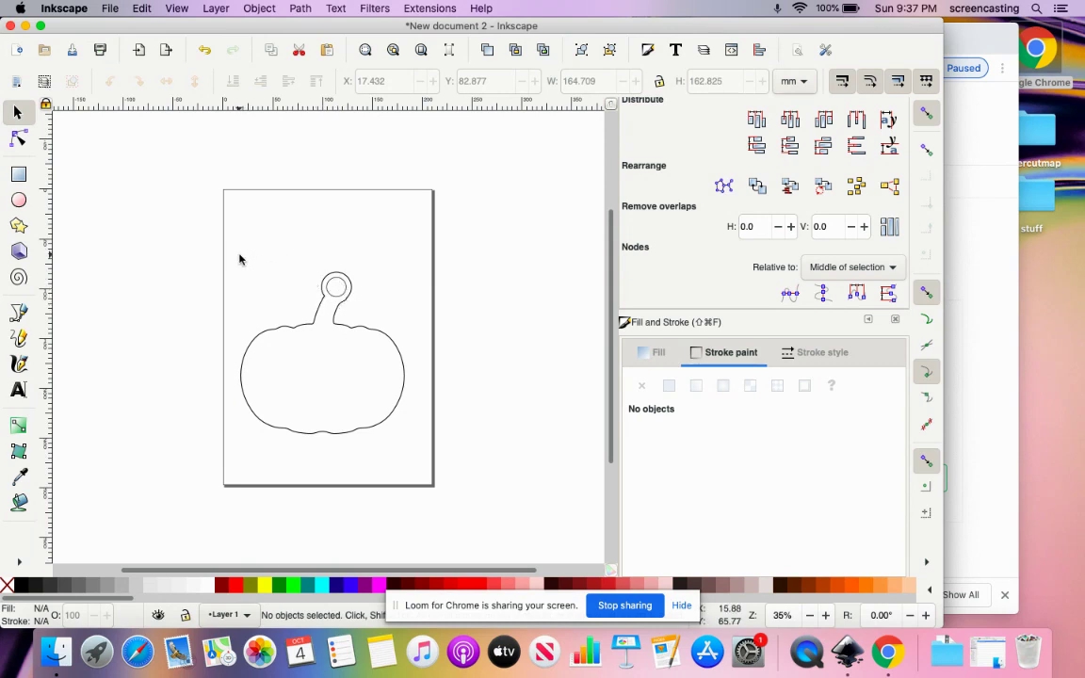
mouse_move(238, 256)
left_mouse_down()
mouse_move(371, 331)
mouse_move(381, 396)
mouse_move(411, 457)
left_mouse_up()
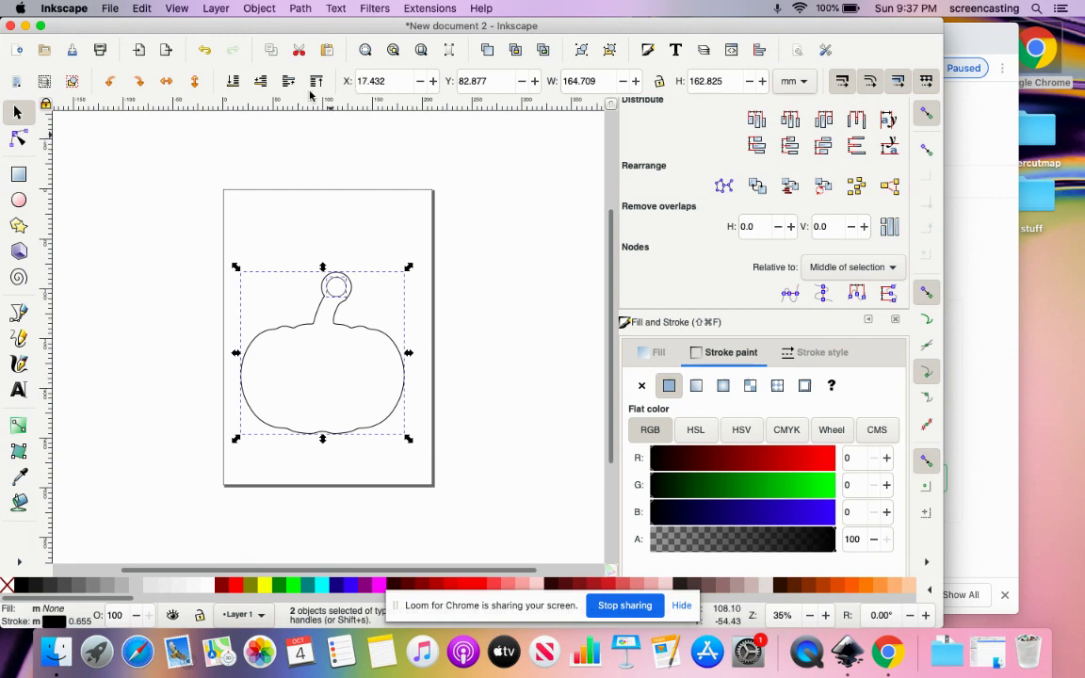
- Group the pumpkin outline with the inner circle and scale the group to 132.224 × 121.983 mm
left_click(260, 9)
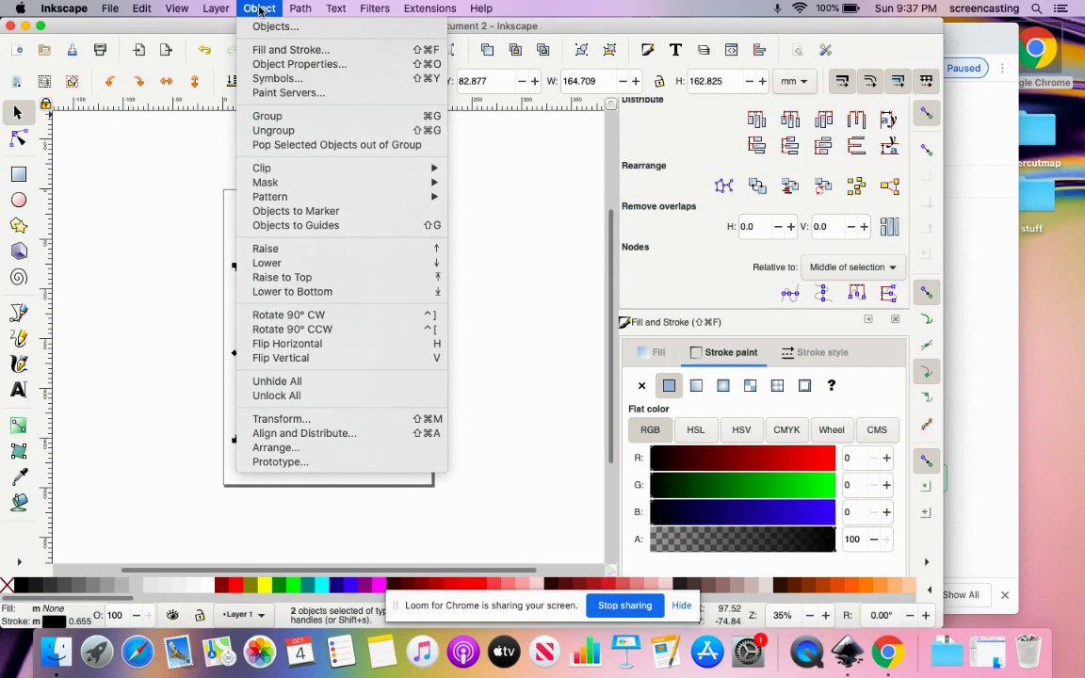
left_click(271, 117)
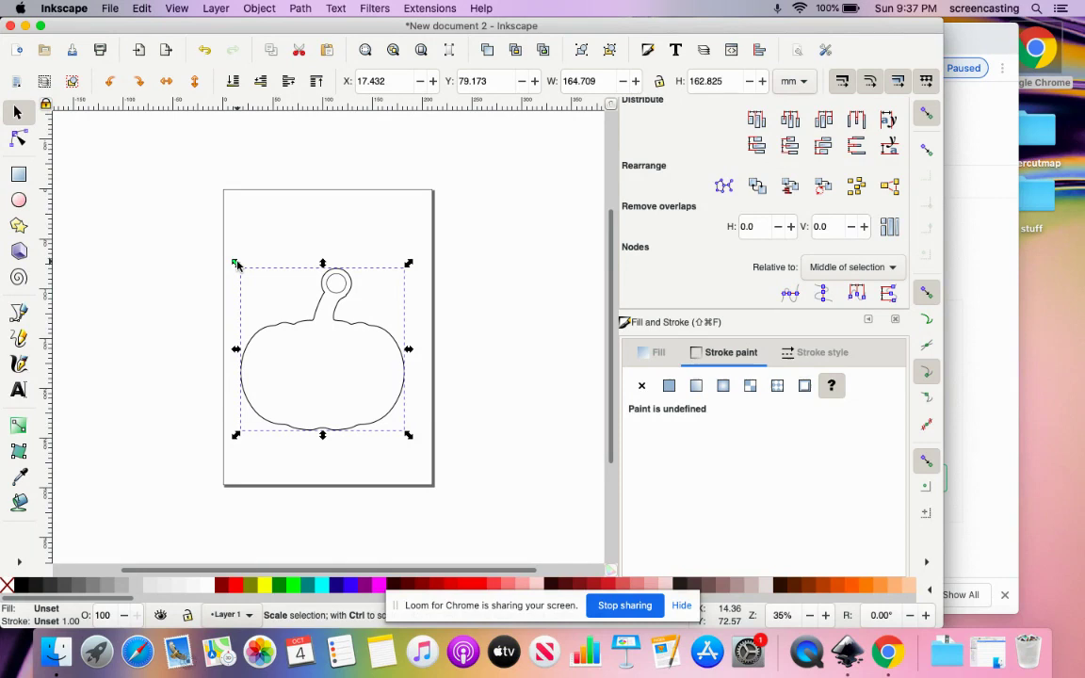
left_click_drag(235, 263, 269, 307)
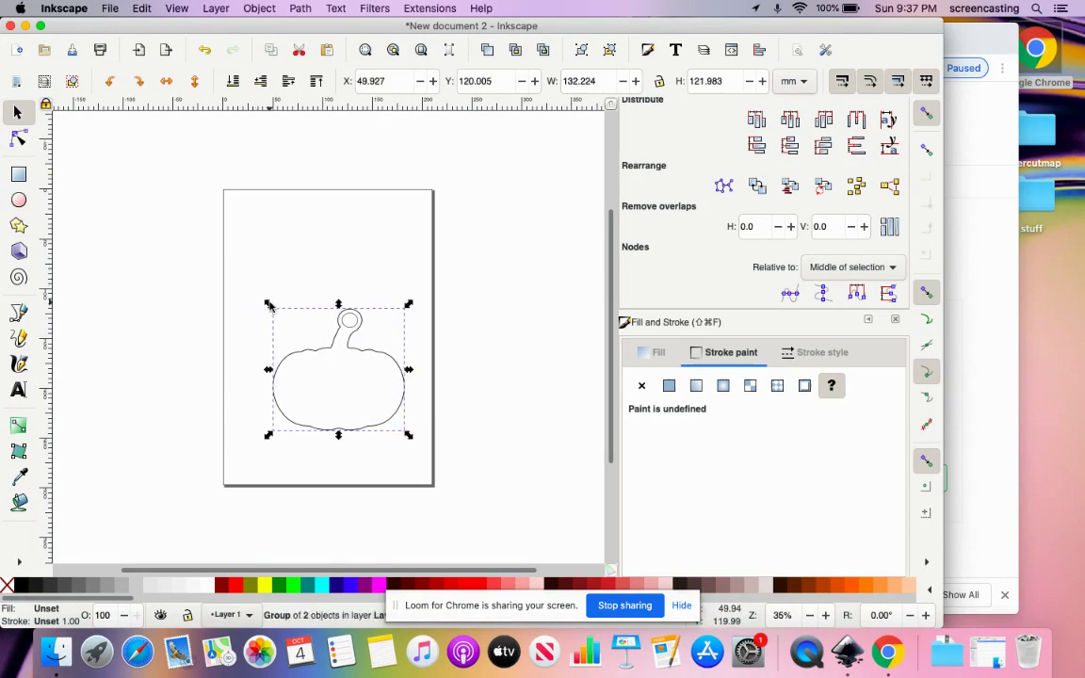